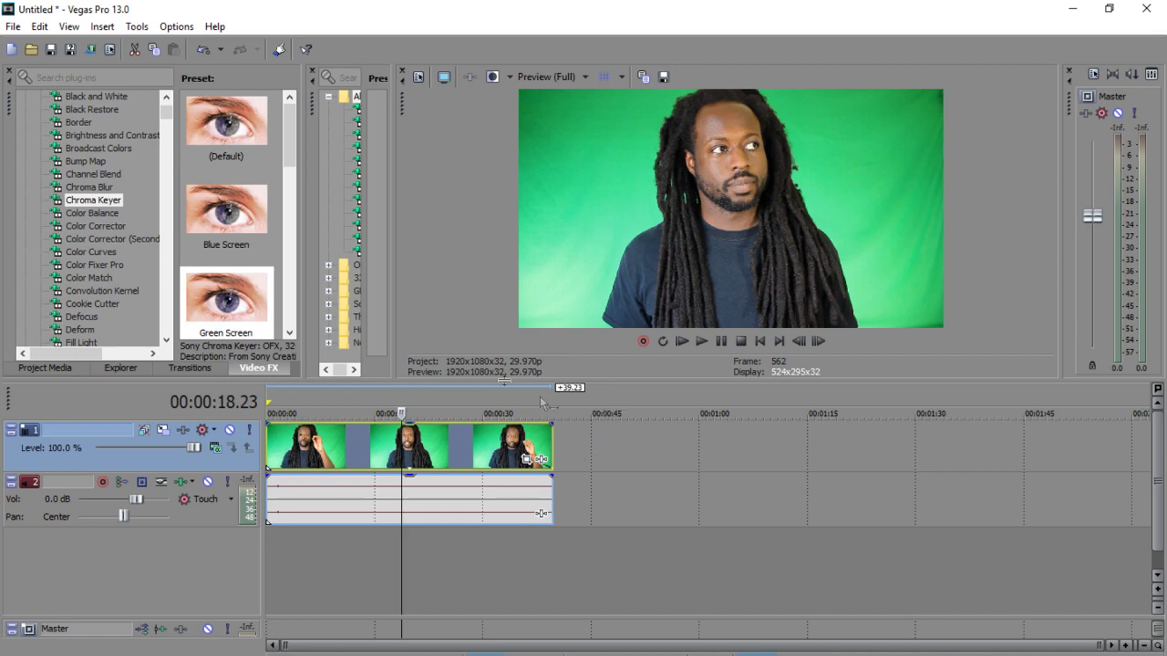
# Step: Add the Sony Chroma Keyer effect to the green-screen clip on track 1
pyautogui.moveTo(91, 199); pyautogui.dragTo(782, 374)
pyautogui.click(541, 458)
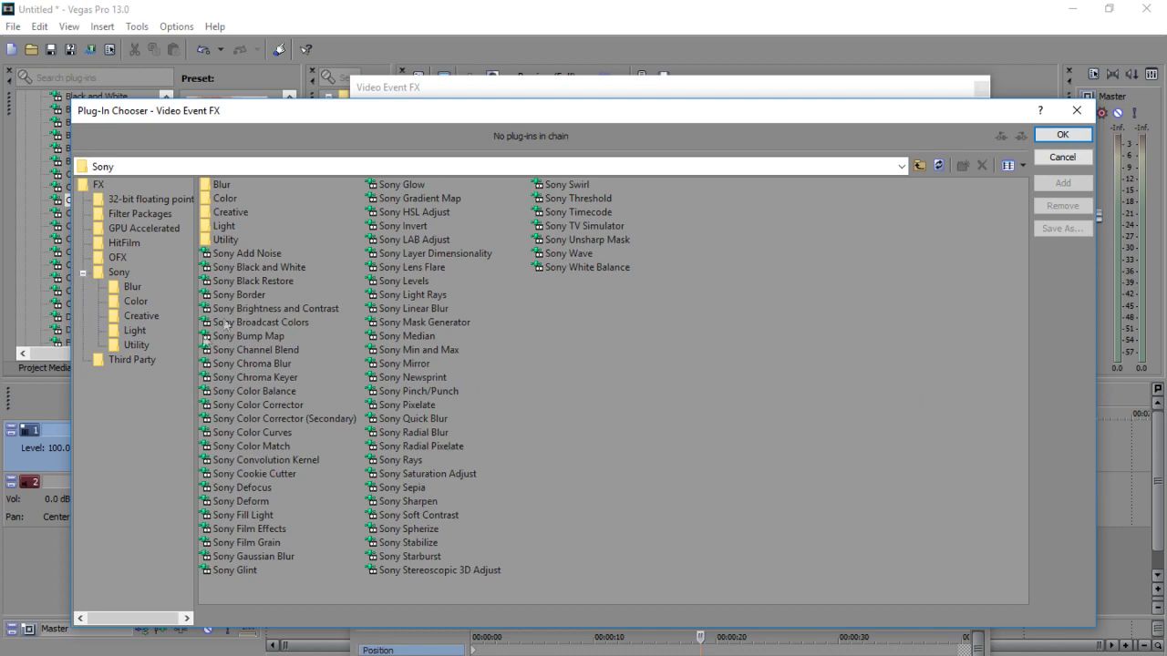
pyautogui.doubleClick(255, 377)
pyautogui.click(1048, 137)
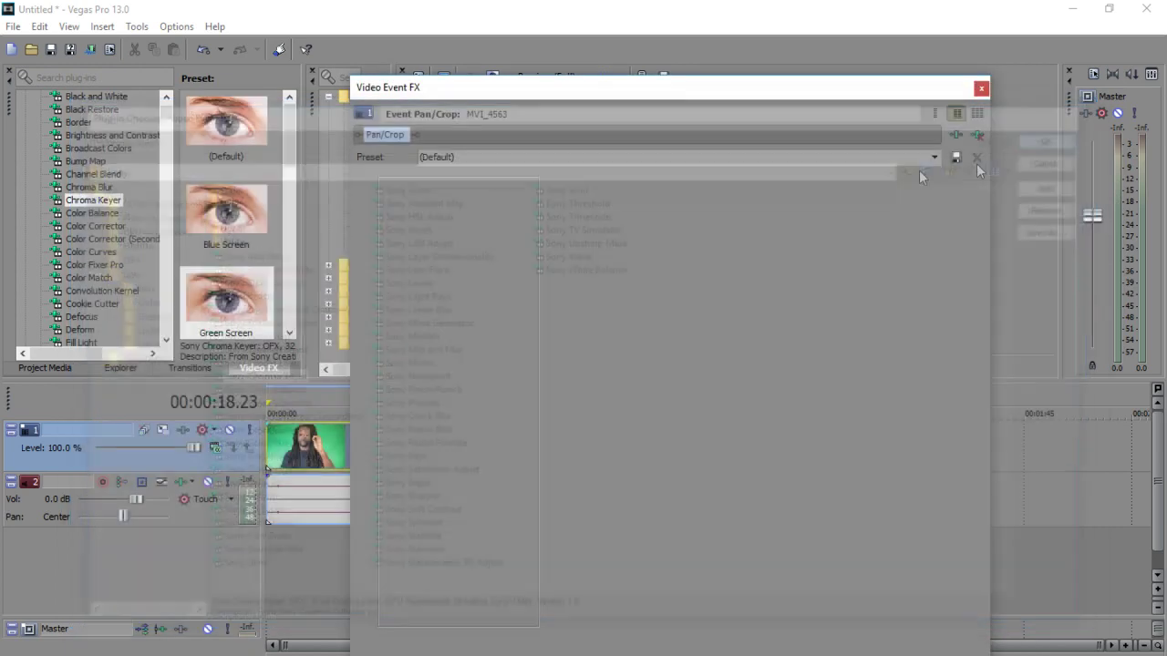
pyautogui.moveTo(670, 89); pyautogui.dragTo(512, 324)
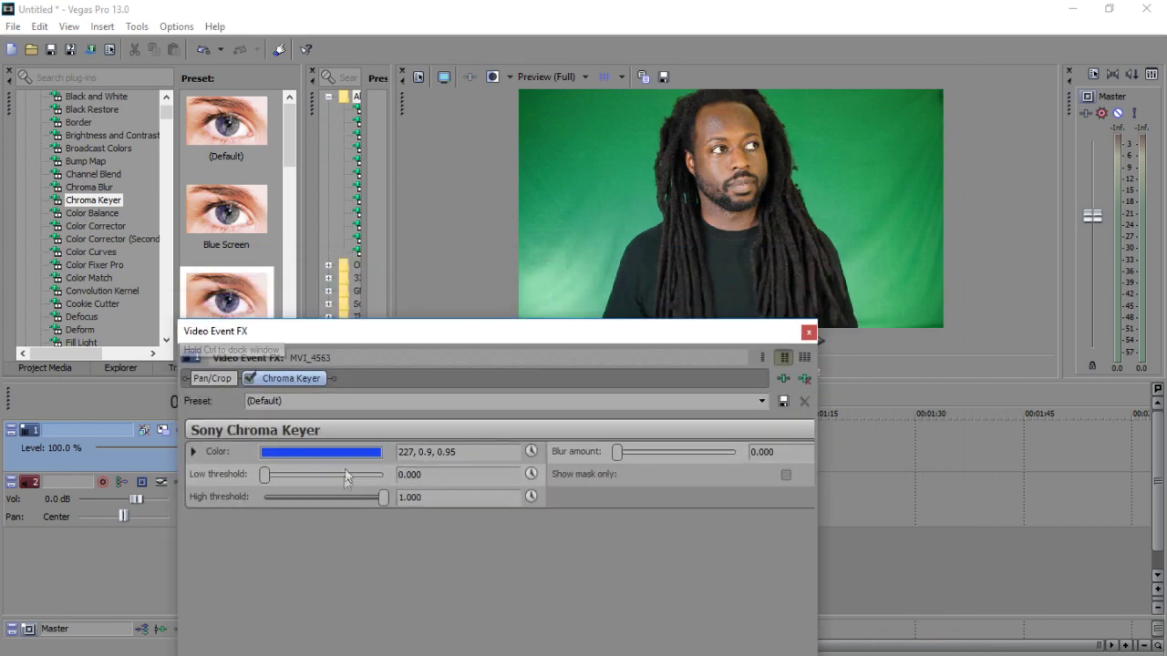
# Step: Set the Chroma Keyer's key color by sampling the green backdrop in the preview, keeping the default preset
pyautogui.click(762, 400)
pyautogui.click(513, 339)
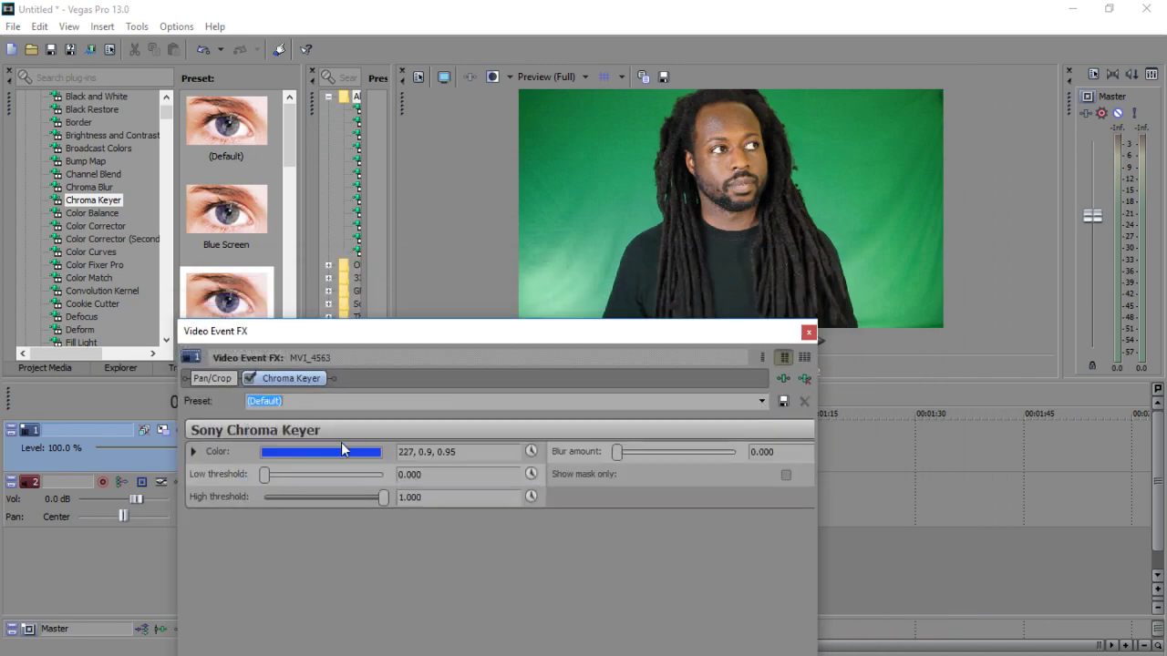
pyautogui.click(328, 451)
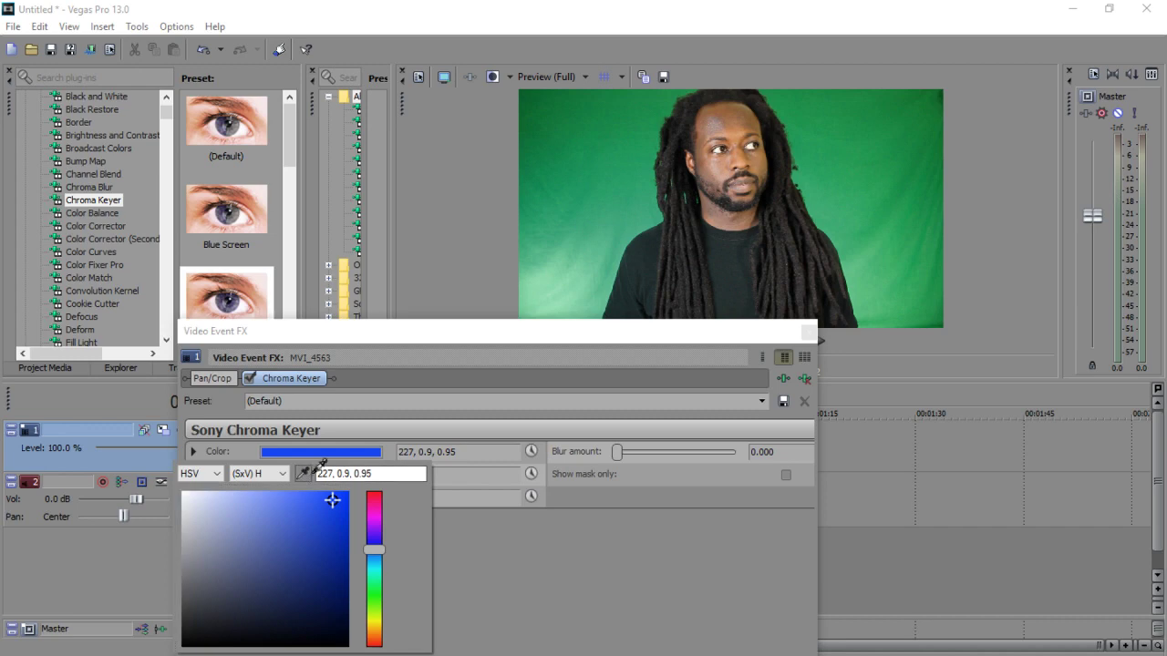
pyautogui.click(305, 472)
pyautogui.click(650, 199)
pyautogui.moveTo(495, 335); pyautogui.dragTo(507, 275)
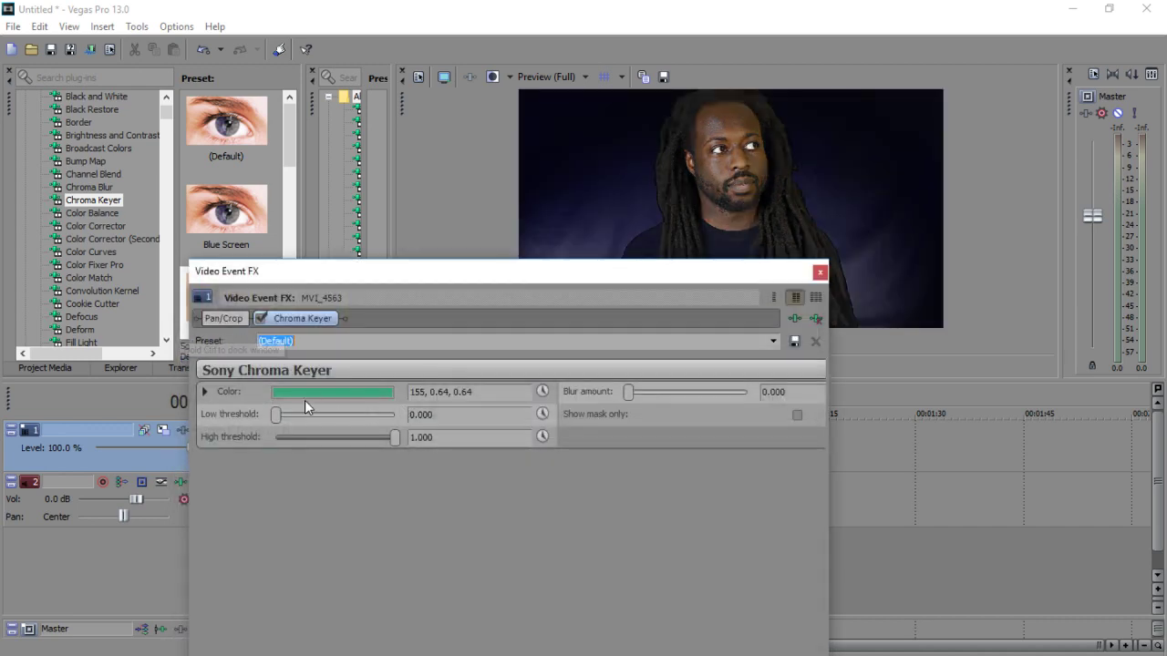
# Step: Set the Chroma Keyer's low threshold to 0.061 and its high threshold to 0.252
pyautogui.moveTo(299, 266); pyautogui.dragTo(179, 202)
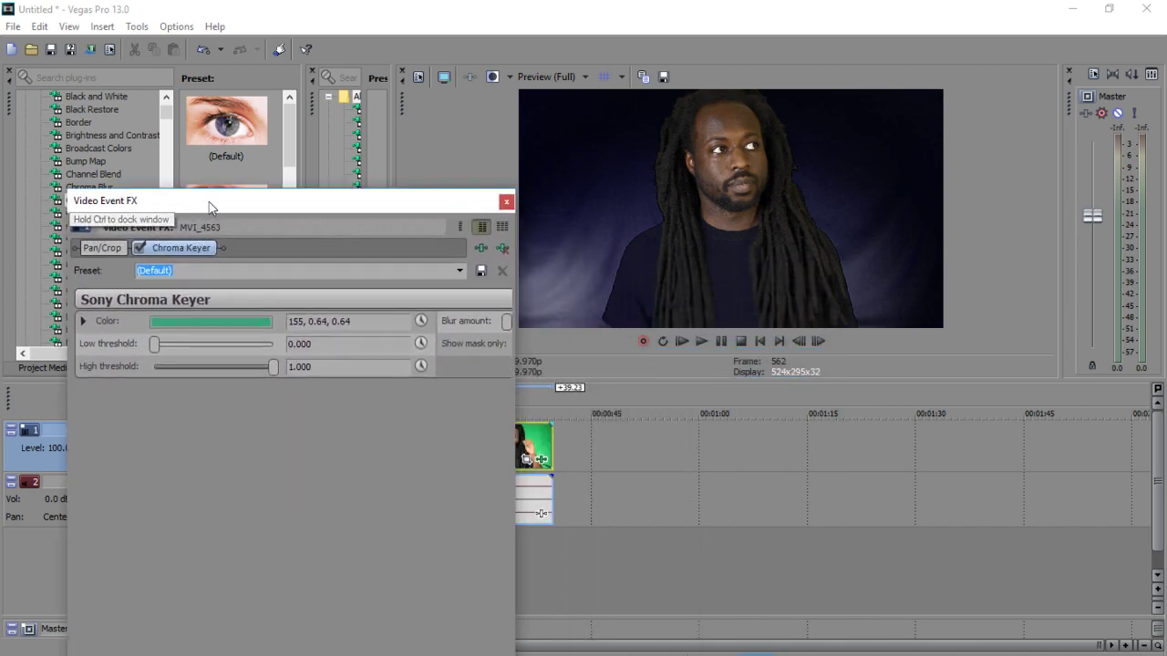
pyautogui.moveTo(156, 349); pyautogui.dragTo(208, 347)
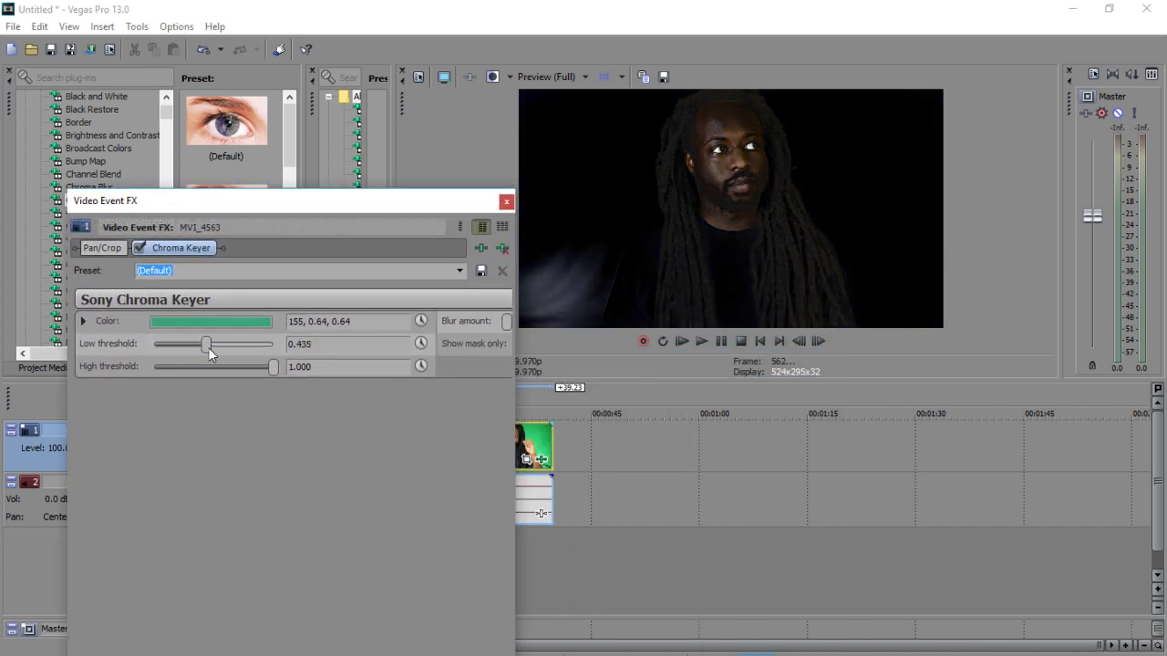
pyautogui.moveTo(273, 366); pyautogui.dragTo(161, 345)
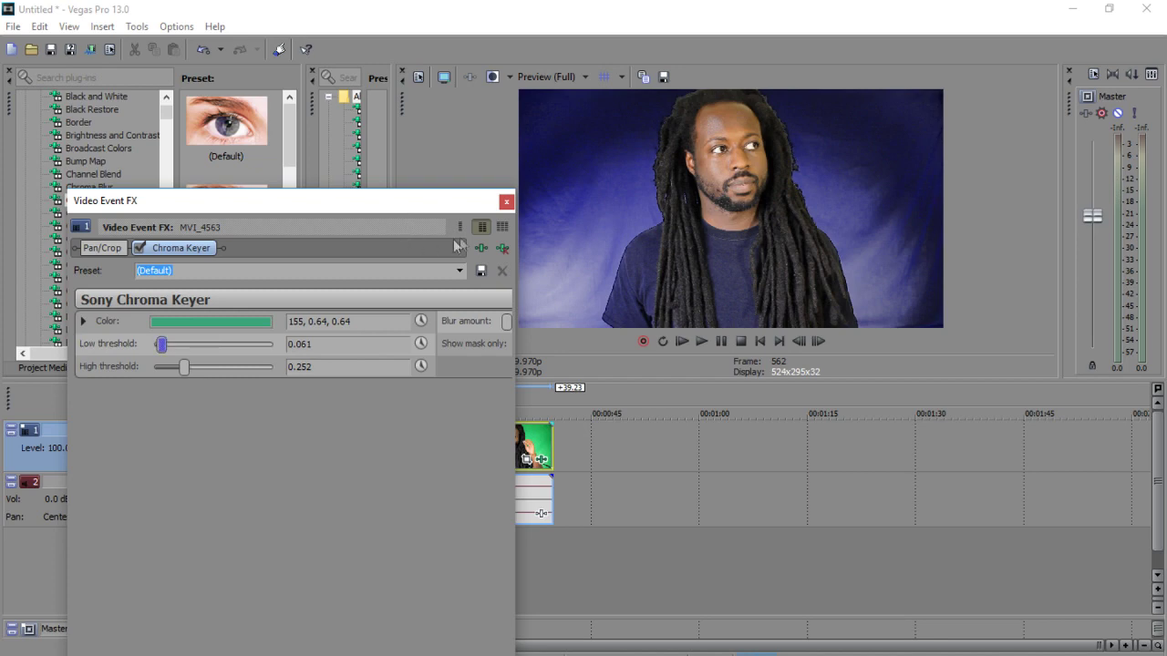
# Step: Bypass the Chroma Keyer and examine the original green-screen footage in a temporarily enlarged preview
pyautogui.click(137, 248)
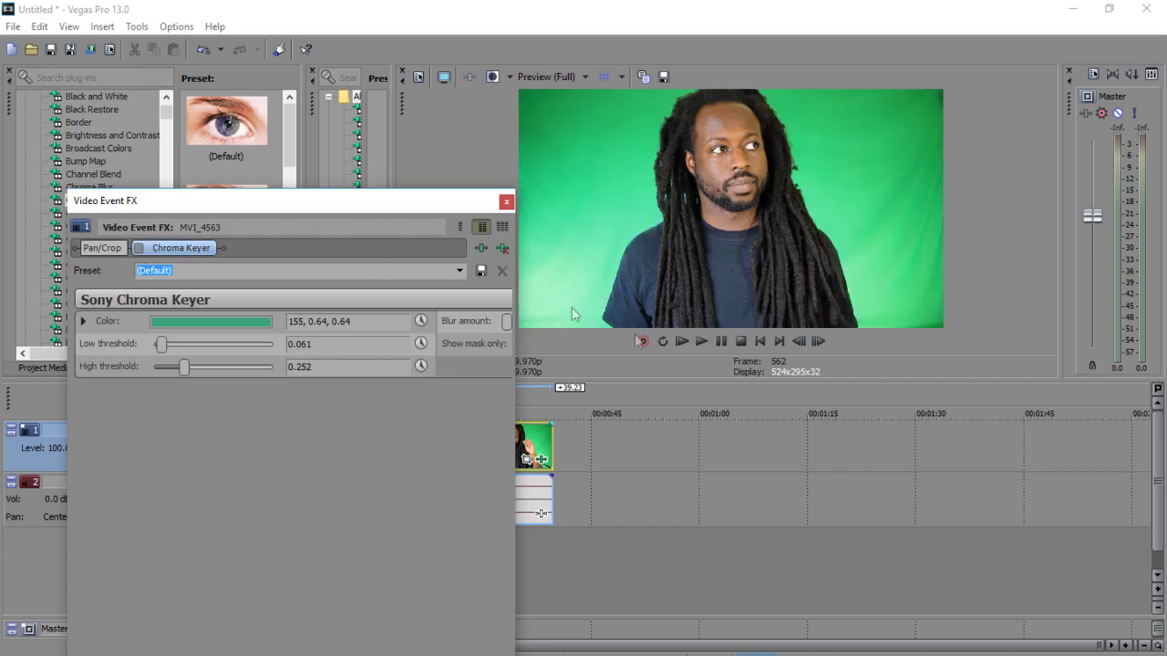
pyautogui.click(506, 202)
pyautogui.moveTo(598, 385); pyautogui.dragTo(601, 509)
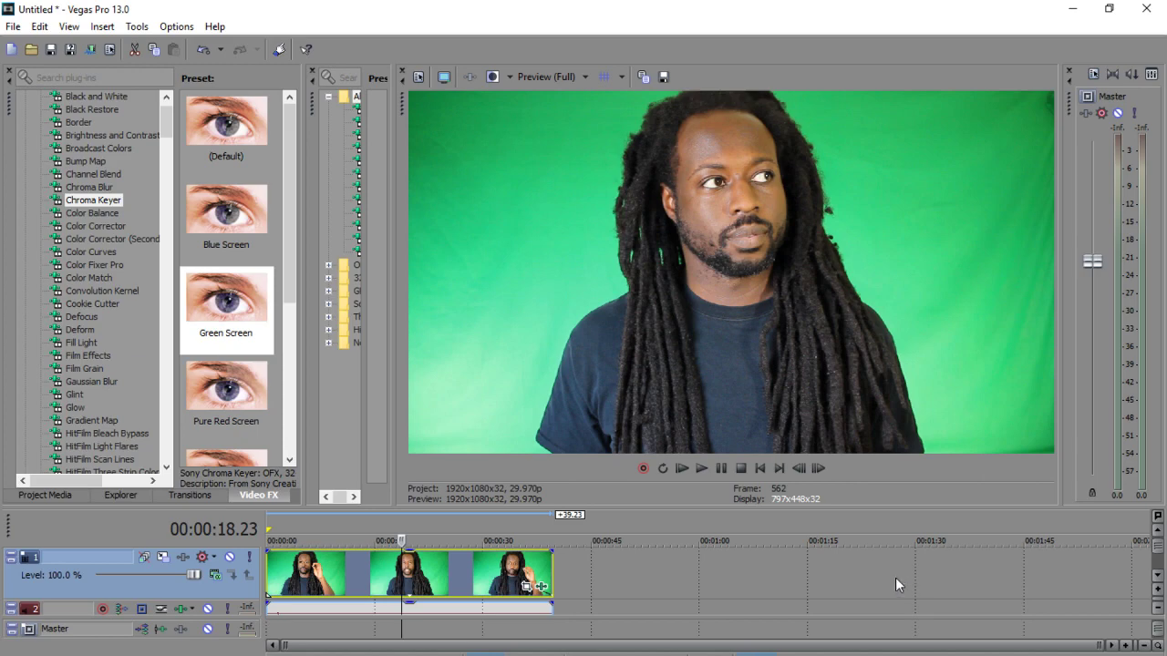
pyautogui.moveTo(691, 508); pyautogui.dragTo(691, 375)
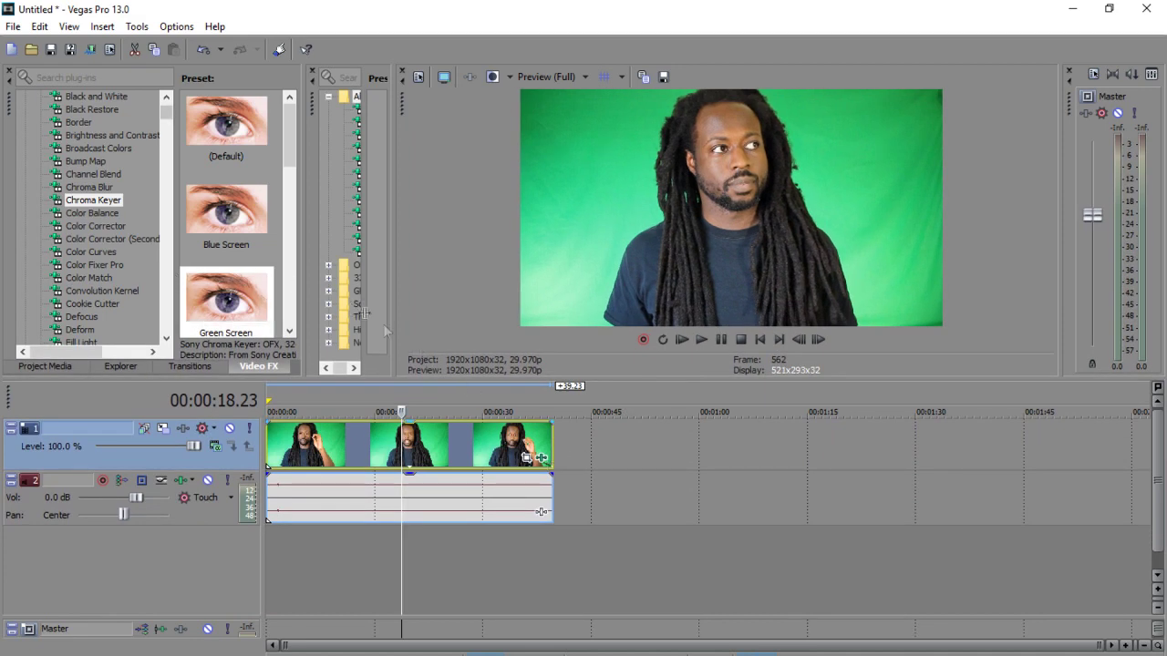
# Step: Replace the clip's Chroma Keyer with the Sony Color Corrector (Secondary) effect
pyautogui.click(542, 460)
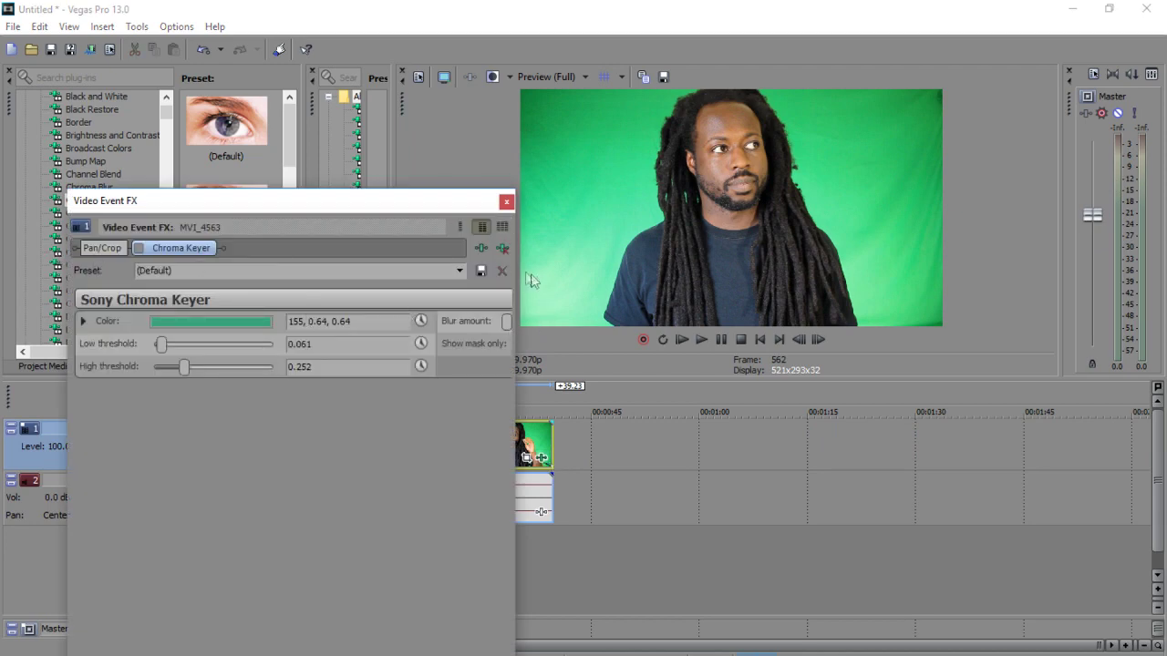
pyautogui.click(504, 247)
pyautogui.click(479, 260)
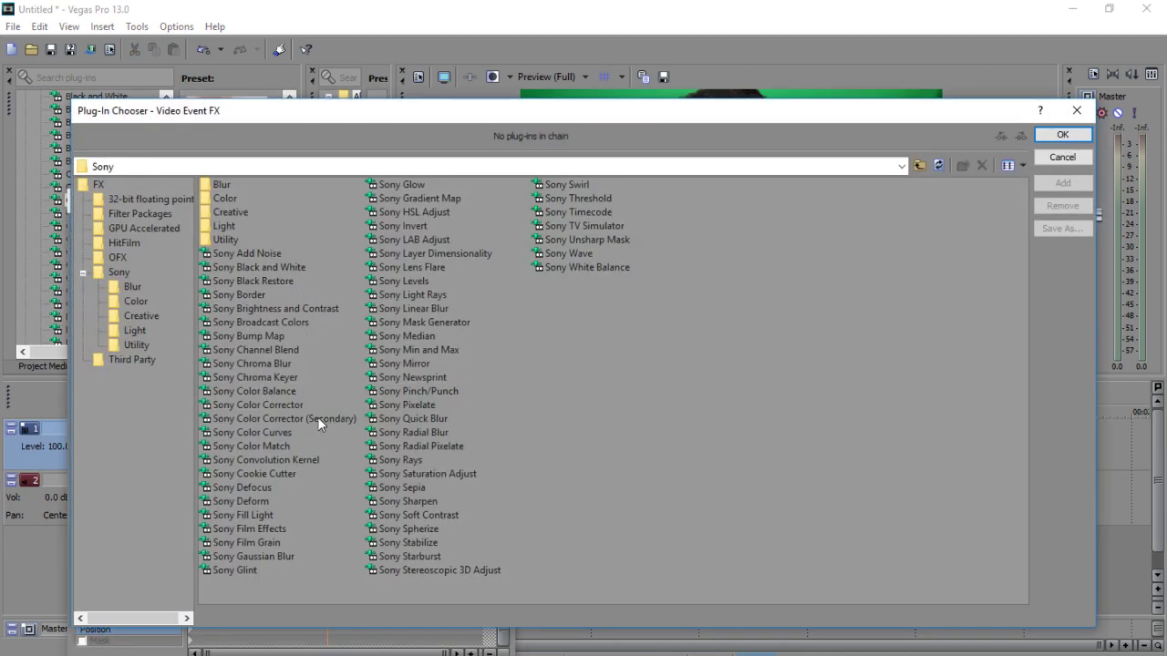
pyautogui.click(317, 419)
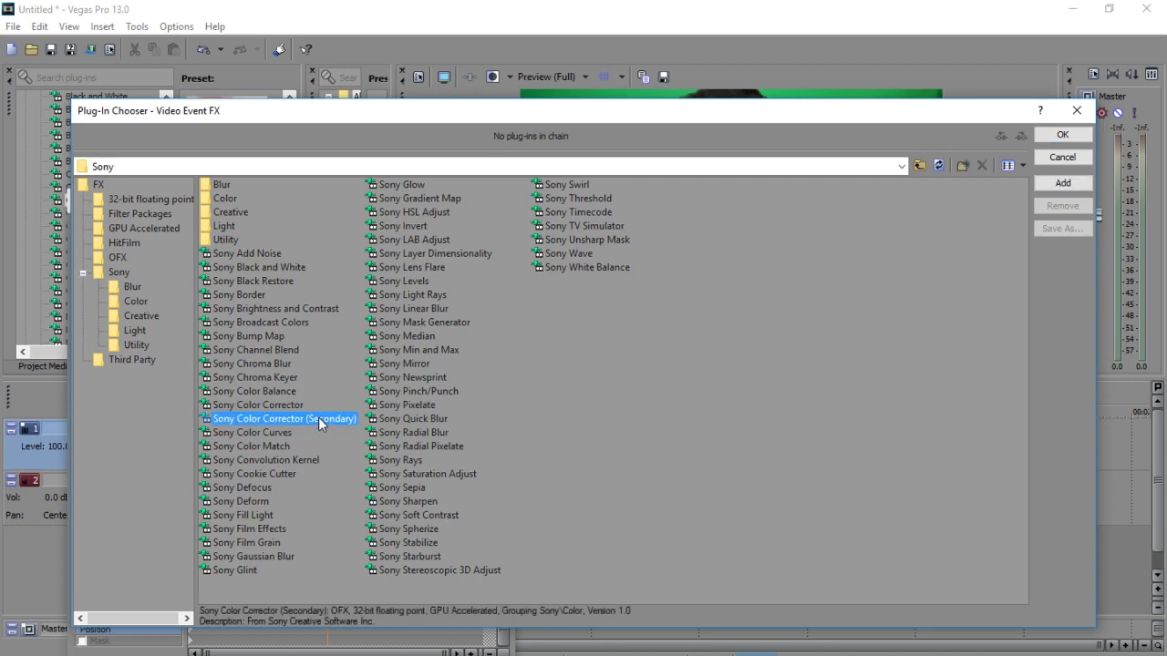
pyautogui.doubleClick(318, 421)
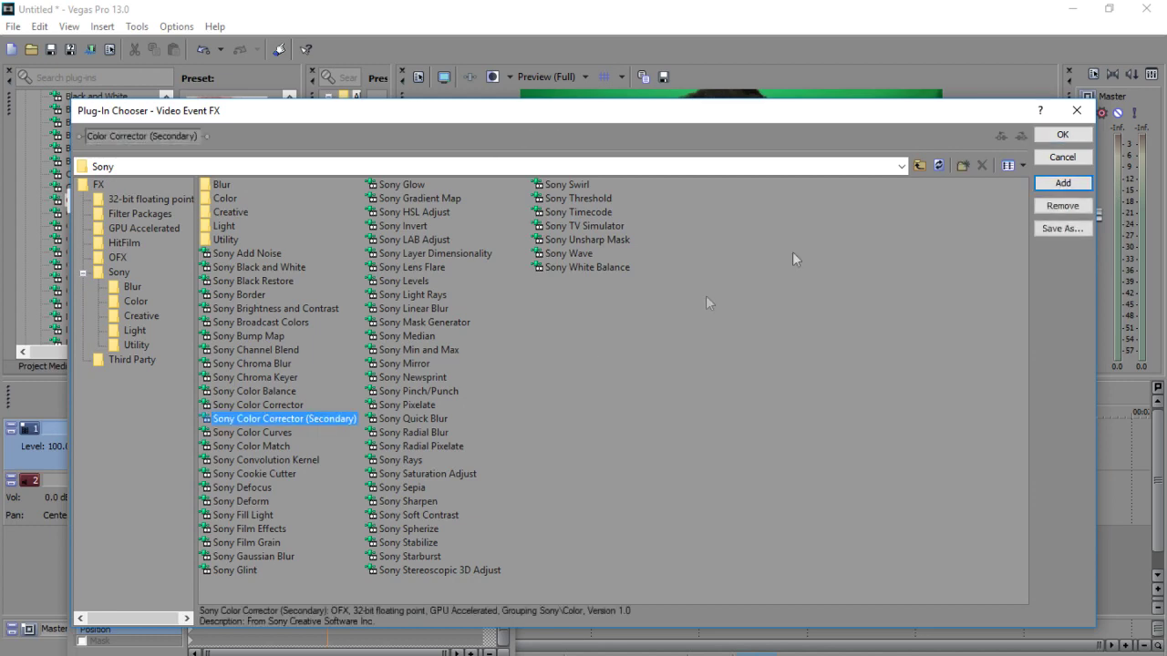
pyautogui.click(1062, 134)
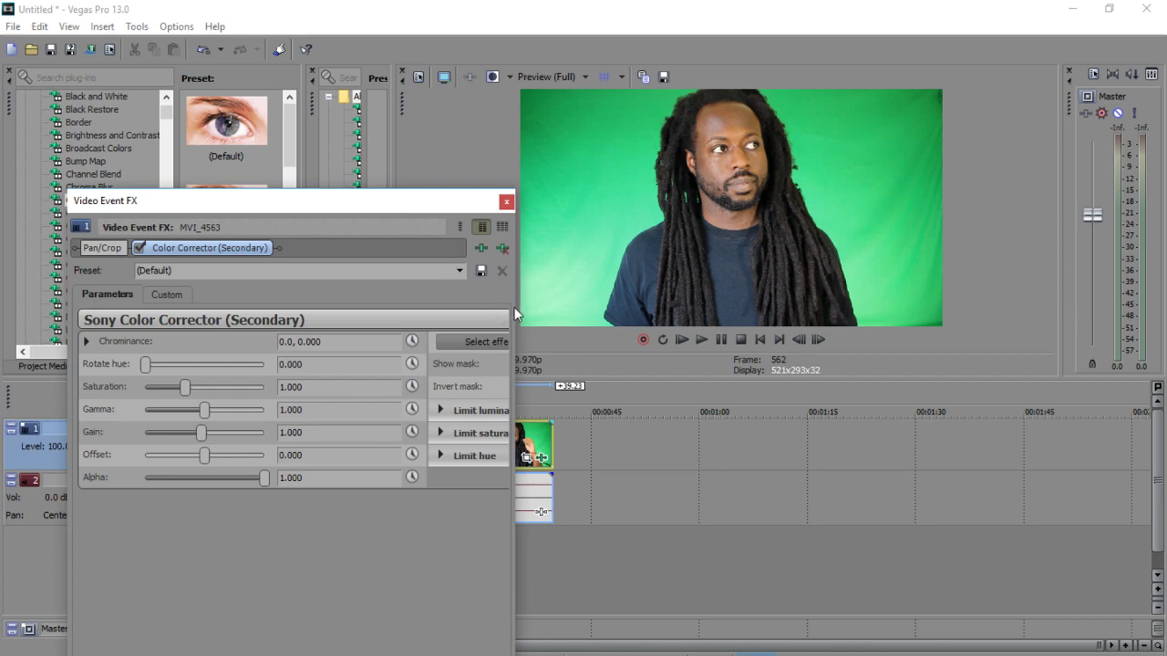
# Step: Widen the effect window and select the effect range by sampling the green backdrop beside the subject's hair
pyautogui.moveTo(390, 206); pyautogui.dragTo(354, 137)
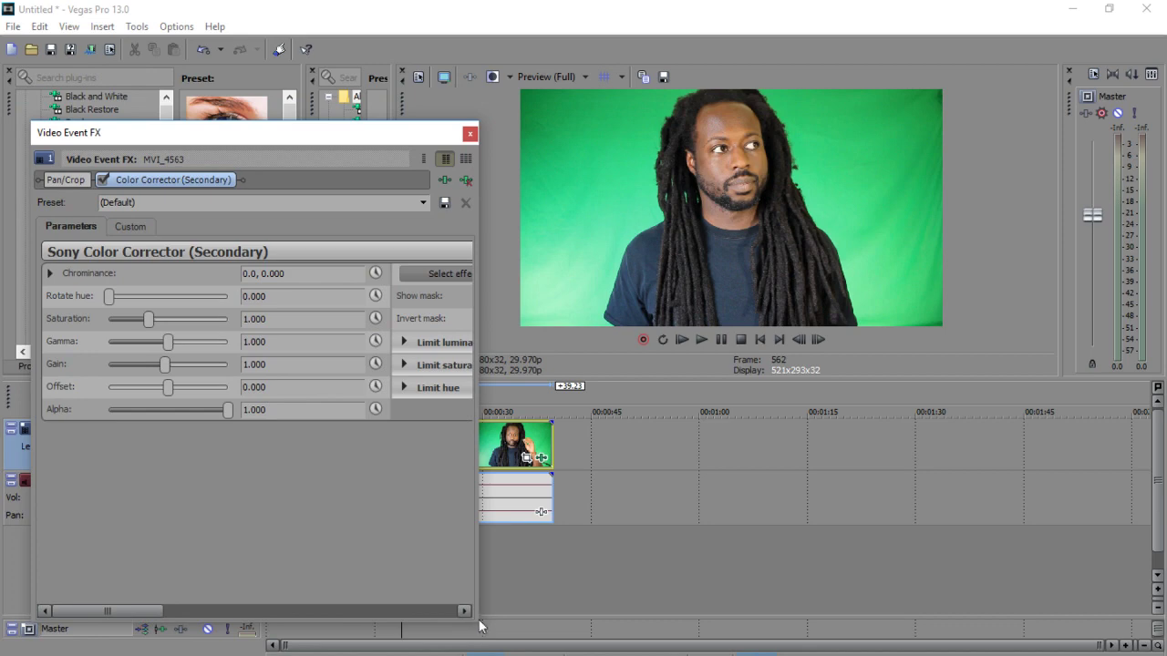
pyautogui.moveTo(476, 625); pyautogui.dragTo(599, 648)
pyautogui.moveTo(429, 132)
pyautogui.mouseDown()
pyautogui.moveTo(404, 122)
pyautogui.moveTo(414, 150)
pyautogui.mouseUp()
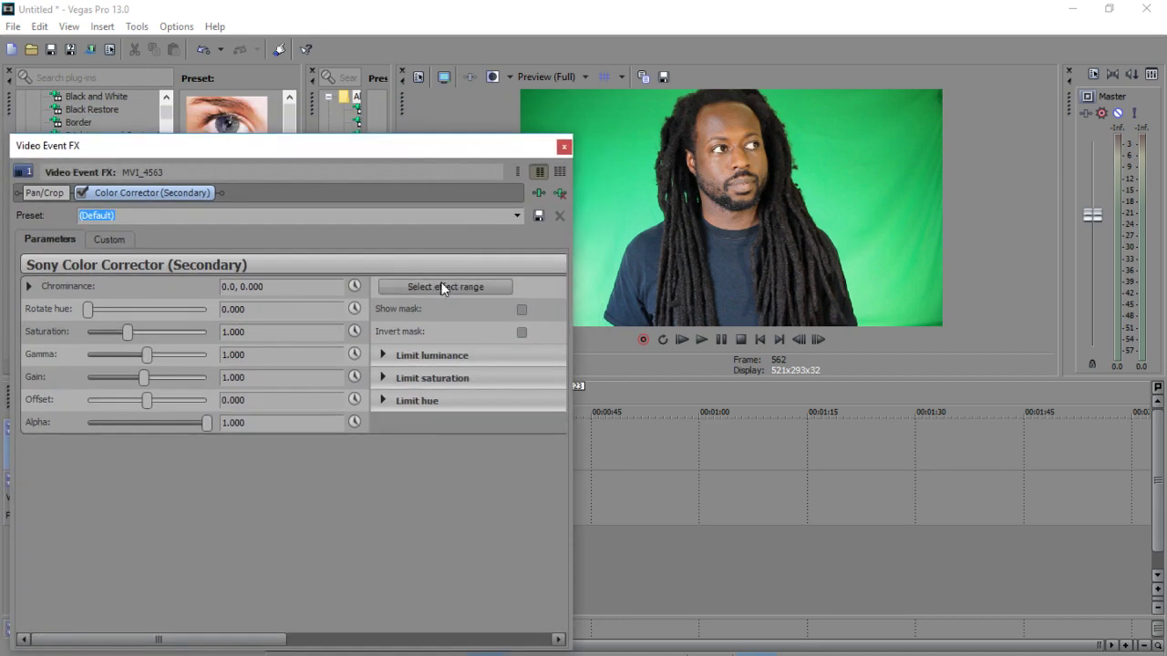
pyautogui.click(446, 285)
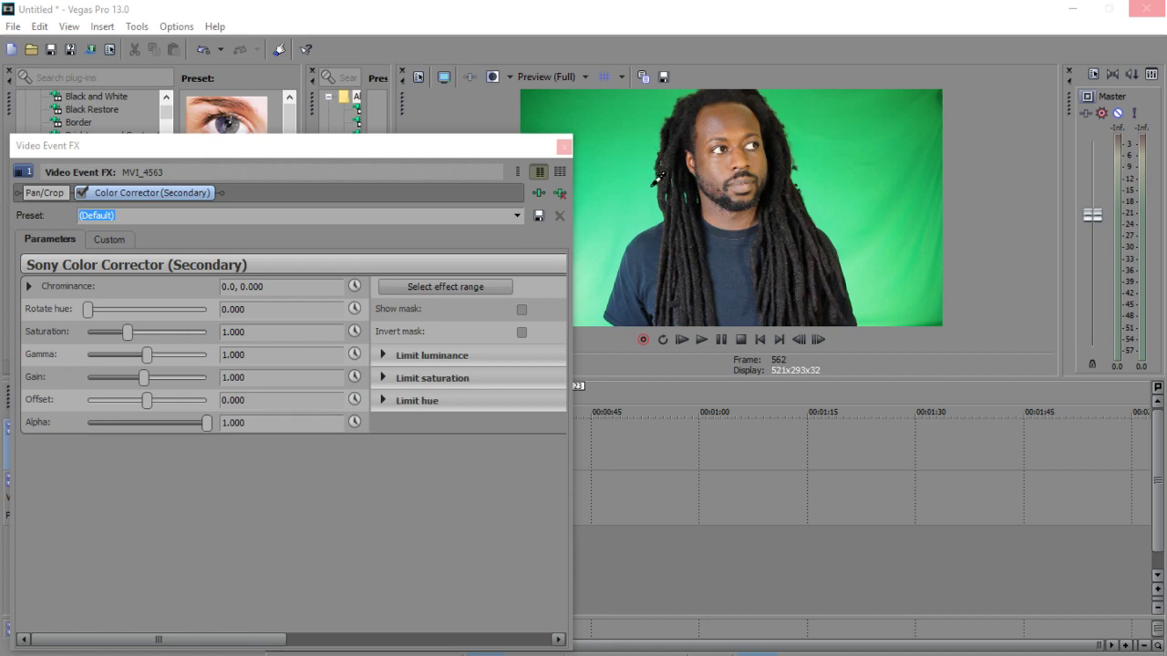
pyautogui.click(656, 180)
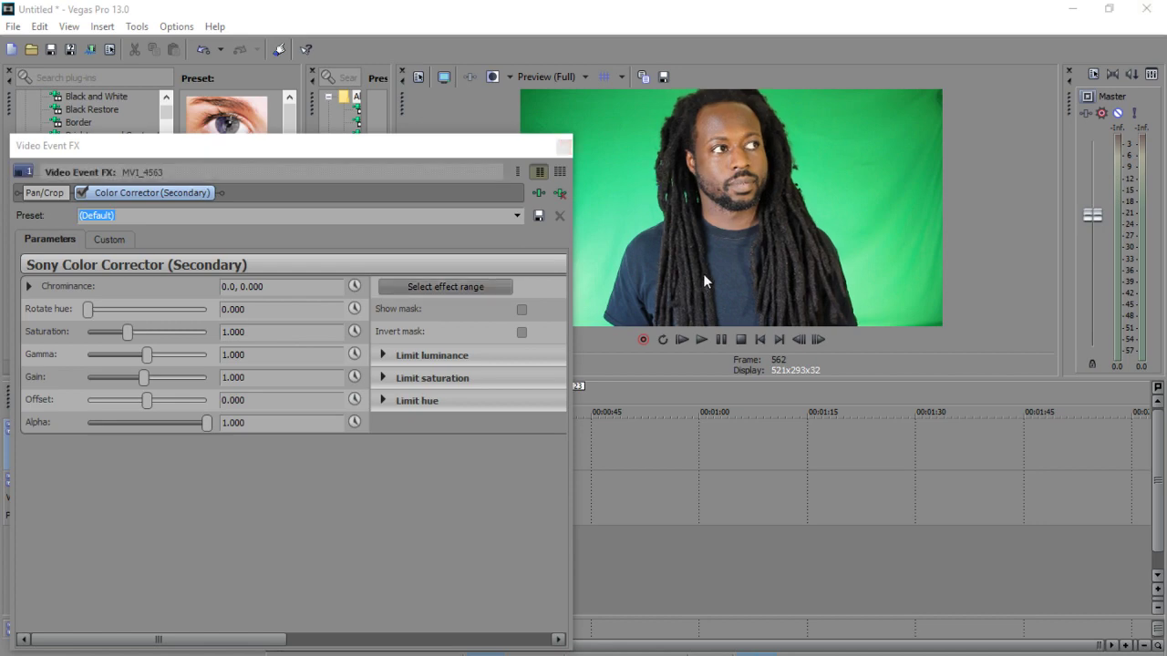
# Step: Show the color corrector's mask without inverting it, and expand the luminance, saturation and hue limit settings
pyautogui.click(522, 332)
pyautogui.click(521, 309)
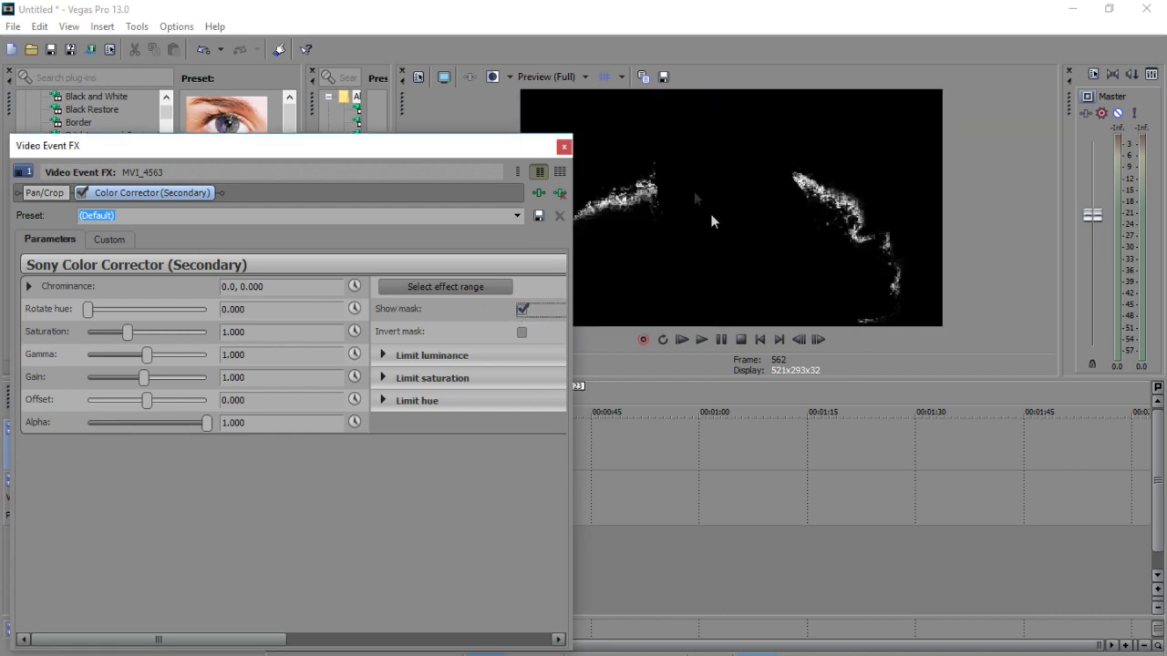
pyautogui.moveTo(482, 152); pyautogui.dragTo(372, 121)
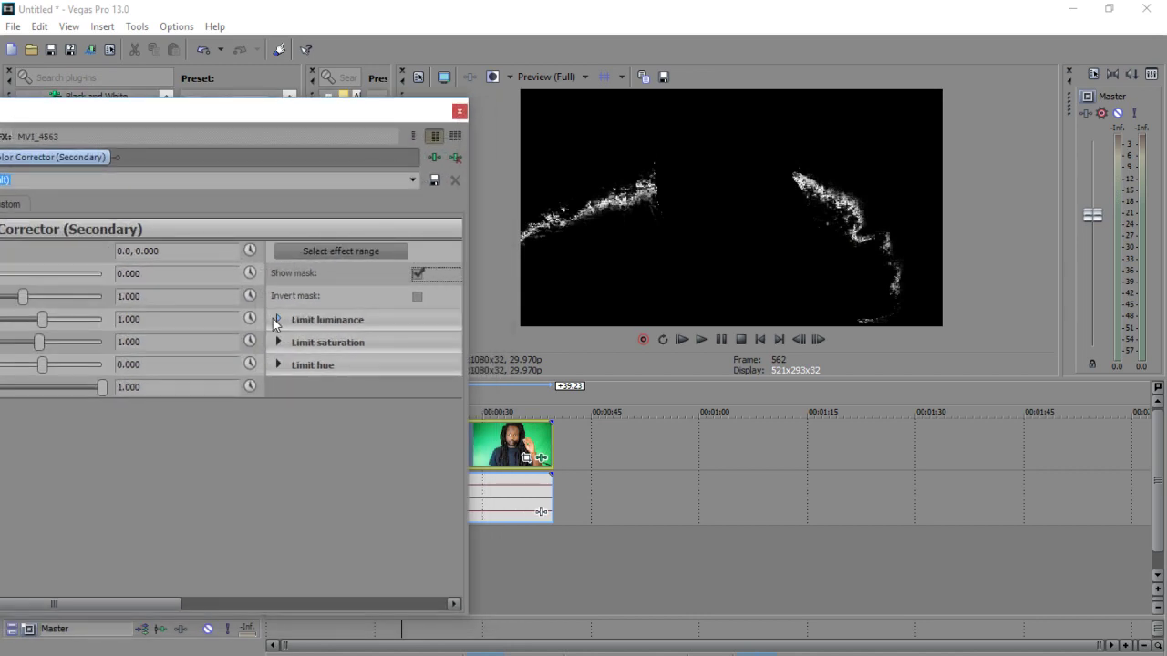
pyautogui.click(278, 320)
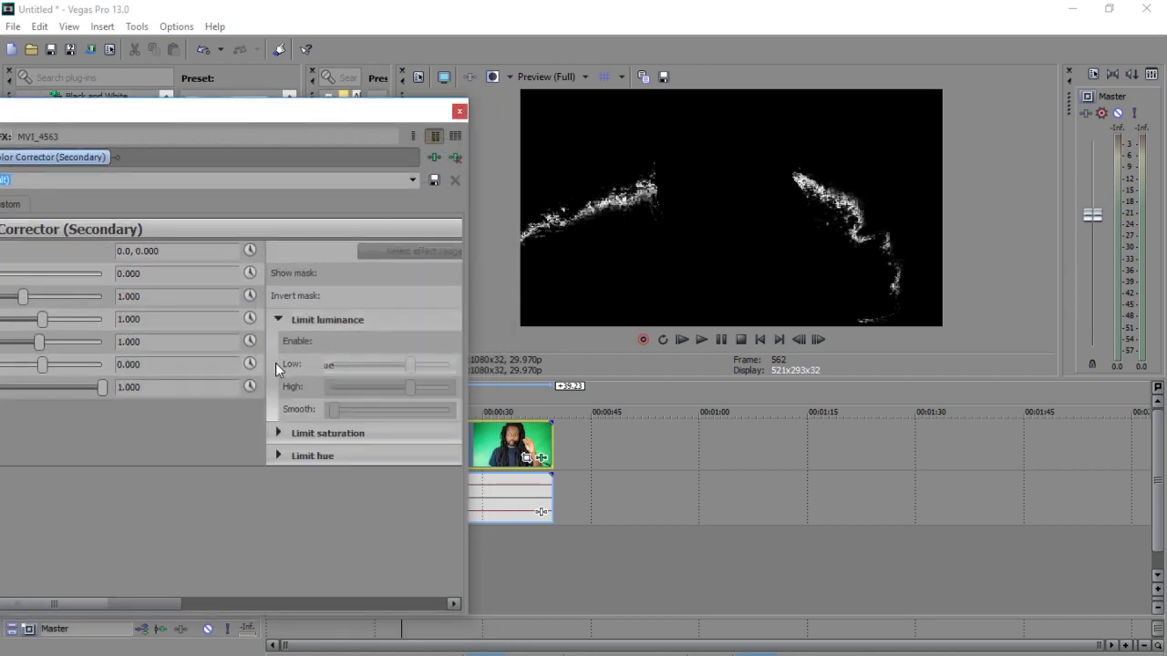
pyautogui.click(280, 433)
pyautogui.click(279, 546)
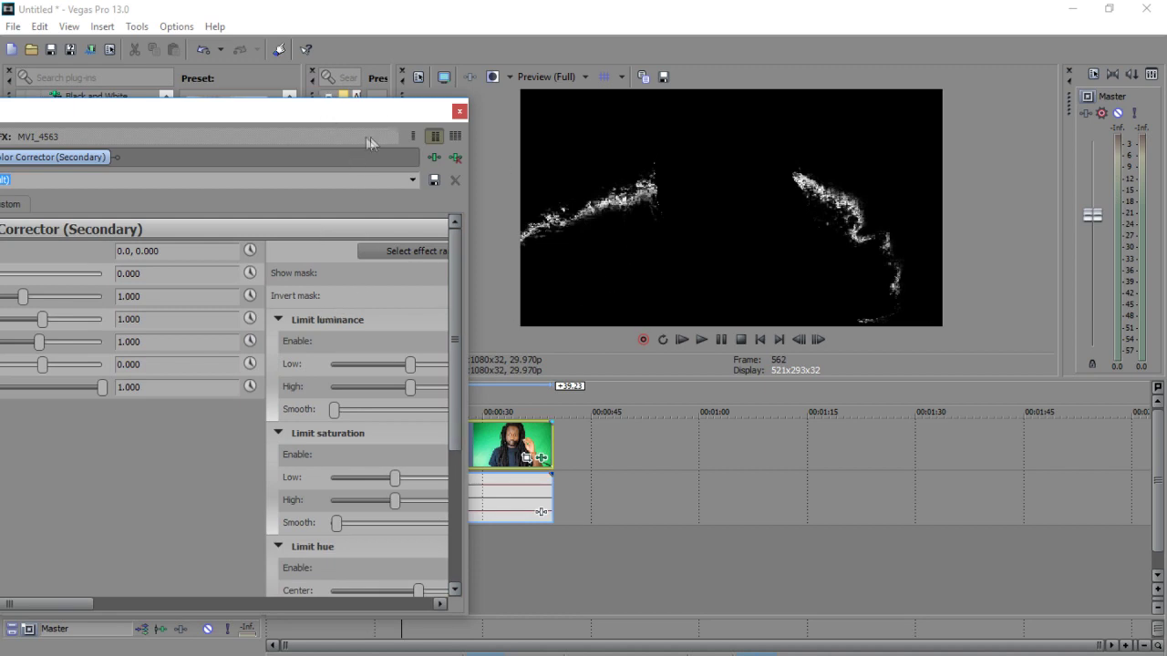
pyautogui.moveTo(54, 608); pyautogui.dragTo(314, 608)
pyautogui.moveTo(248, 115); pyautogui.dragTo(248, 82)
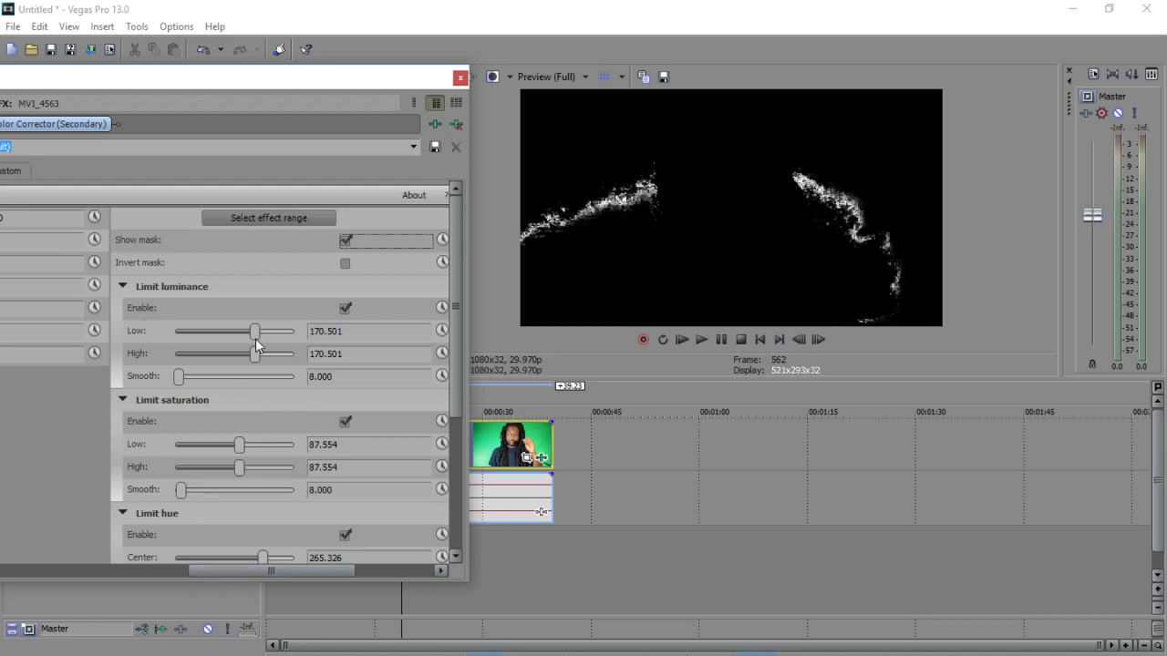
# Step: Set the luminance limit to low 83.265, high 190.816 and smooth 0
pyautogui.moveTo(256, 334); pyautogui.dragTo(219, 343)
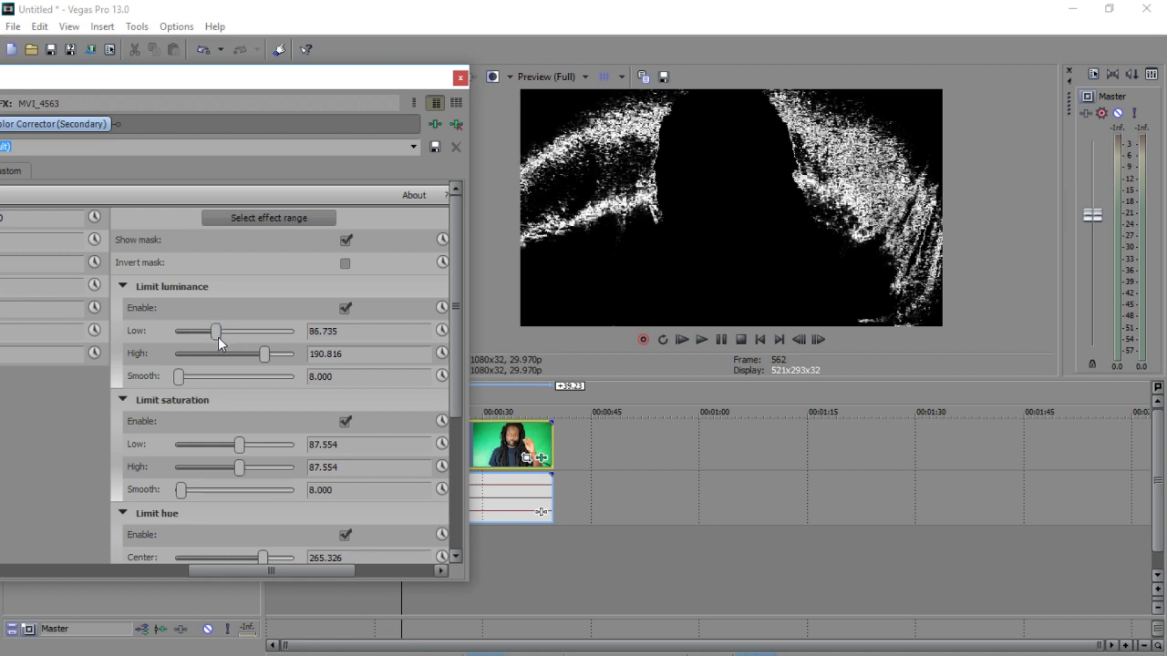
pyautogui.moveTo(219, 343); pyautogui.dragTo(244, 343)
pyautogui.moveTo(222, 341); pyautogui.dragTo(266, 362)
pyautogui.moveTo(183, 375)
pyautogui.mouseDown()
pyautogui.moveTo(294, 381)
pyautogui.moveTo(176, 381)
pyautogui.mouseUp()
# Step: Set the saturation limit to low 48.490, high 121.224 and smooth 103.592
pyautogui.moveTo(240, 444)
pyautogui.mouseDown()
pyautogui.moveTo(221, 447)
pyautogui.moveTo(231, 449)
pyautogui.mouseUp()
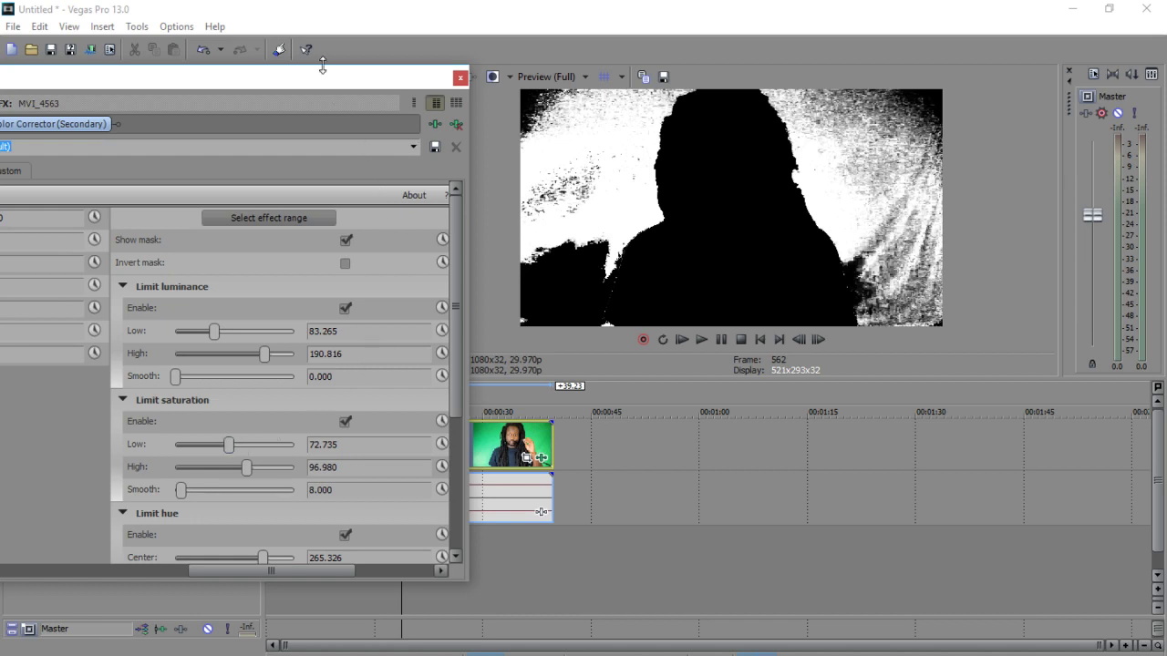
pyautogui.moveTo(250, 464)
pyautogui.mouseDown()
pyautogui.moveTo(290, 469)
pyautogui.moveTo(216, 469)
pyautogui.moveTo(264, 471)
pyautogui.mouseUp()
pyautogui.moveTo(182, 489); pyautogui.dragTo(252, 490)
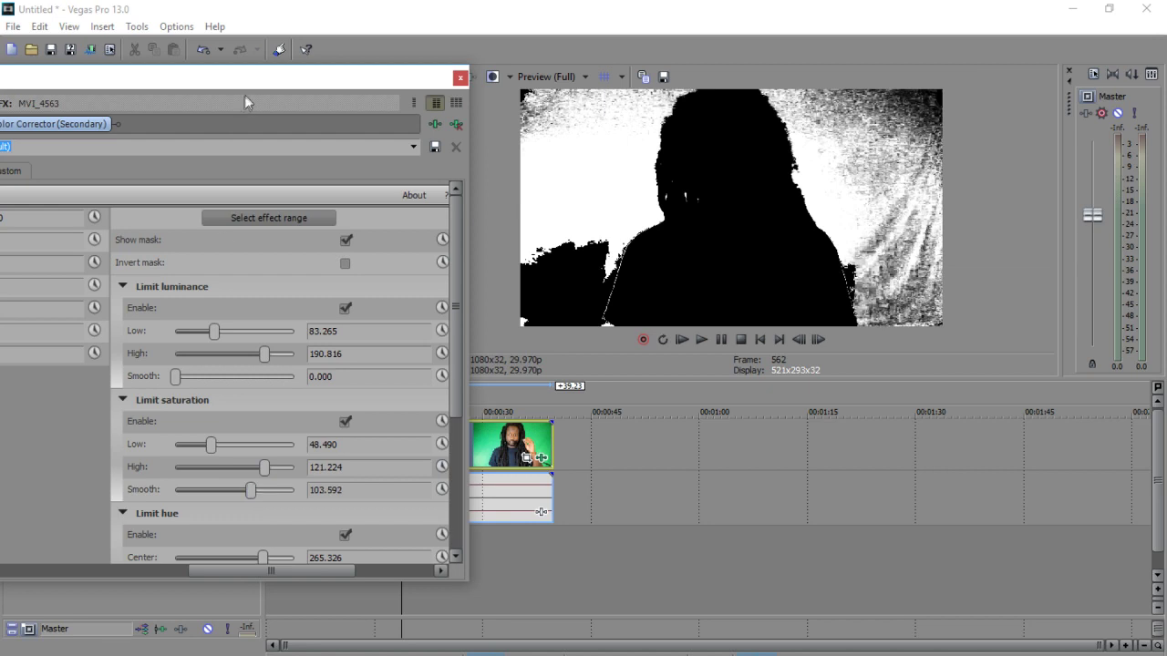
# Step: Set the hue limit to center 264.490, width 41.633 and smooth 0
pyautogui.moveTo(461, 390); pyautogui.dragTo(444, 569)
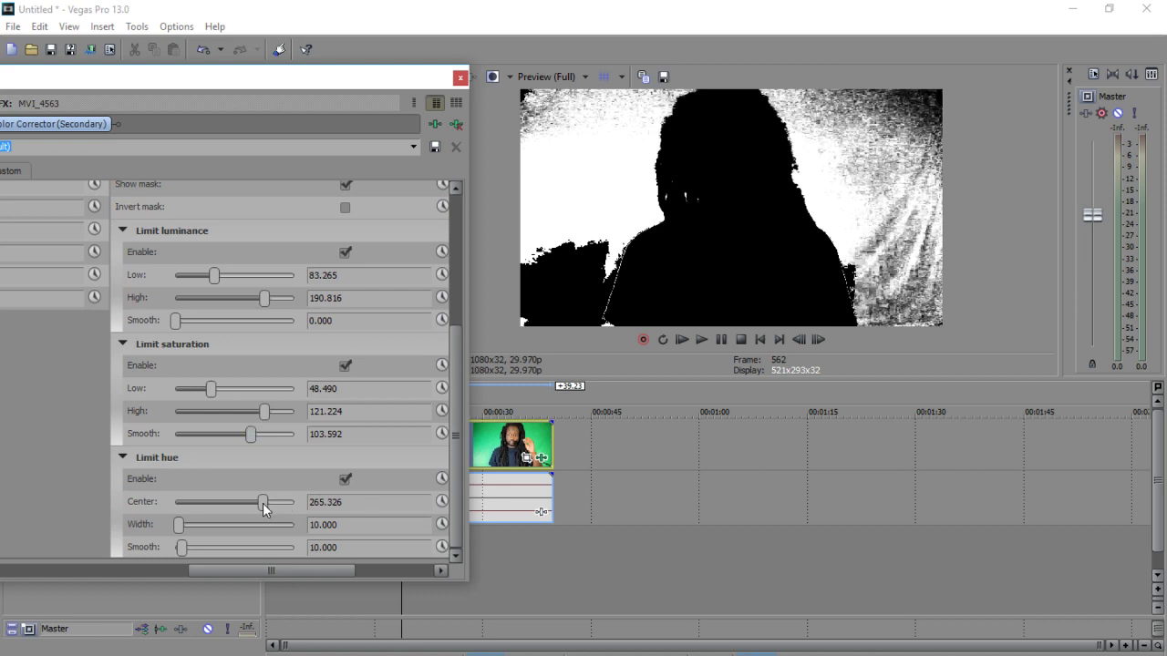
pyautogui.moveTo(261, 508); pyautogui.dragTo(265, 510)
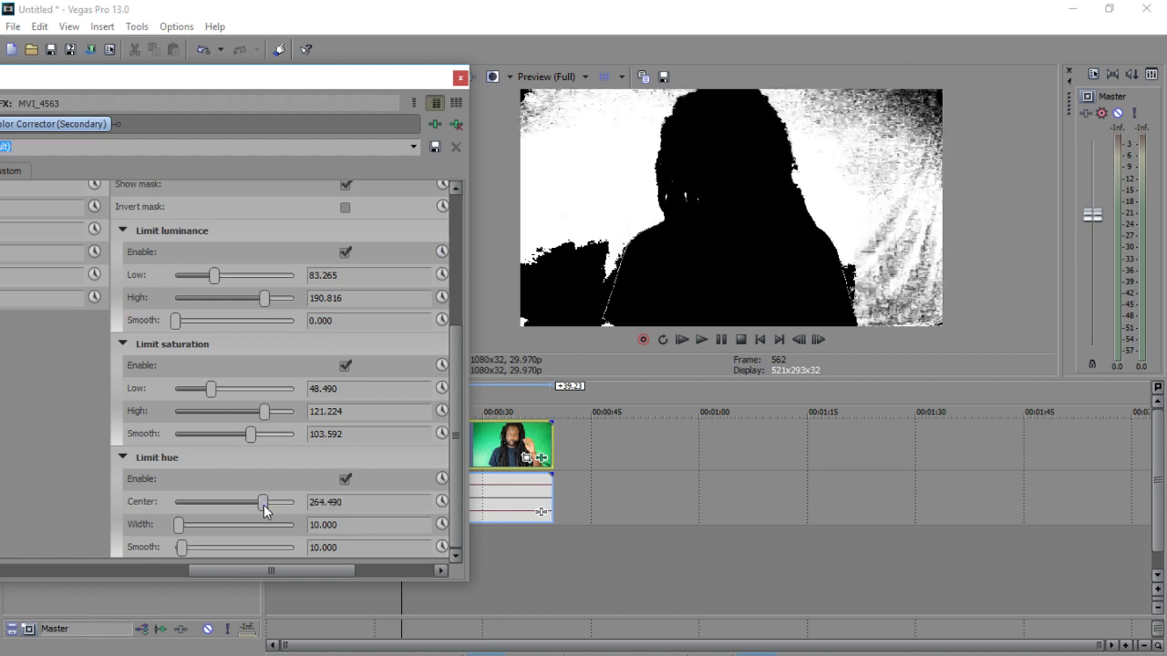
pyautogui.moveTo(179, 528); pyautogui.dragTo(170, 558)
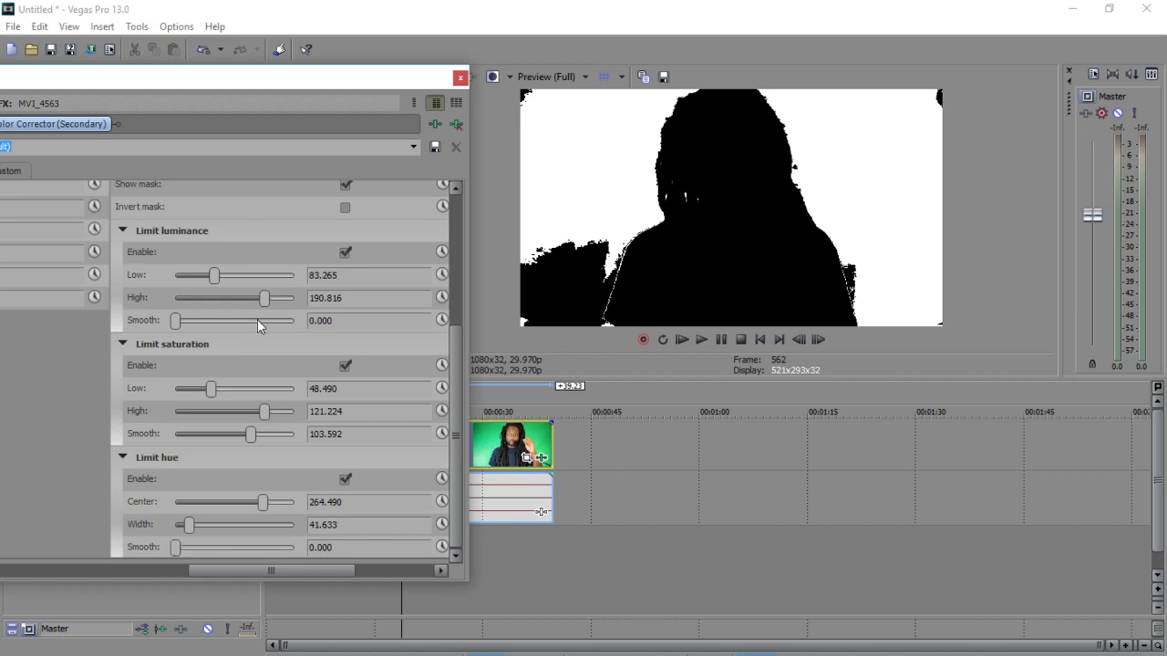
# Step: Widen the luminance limit to low 20.816 and high 222.041 to clean up the backdrop mask
pyautogui.click(214, 276)
pyautogui.moveTo(213, 276); pyautogui.dragTo(183, 283)
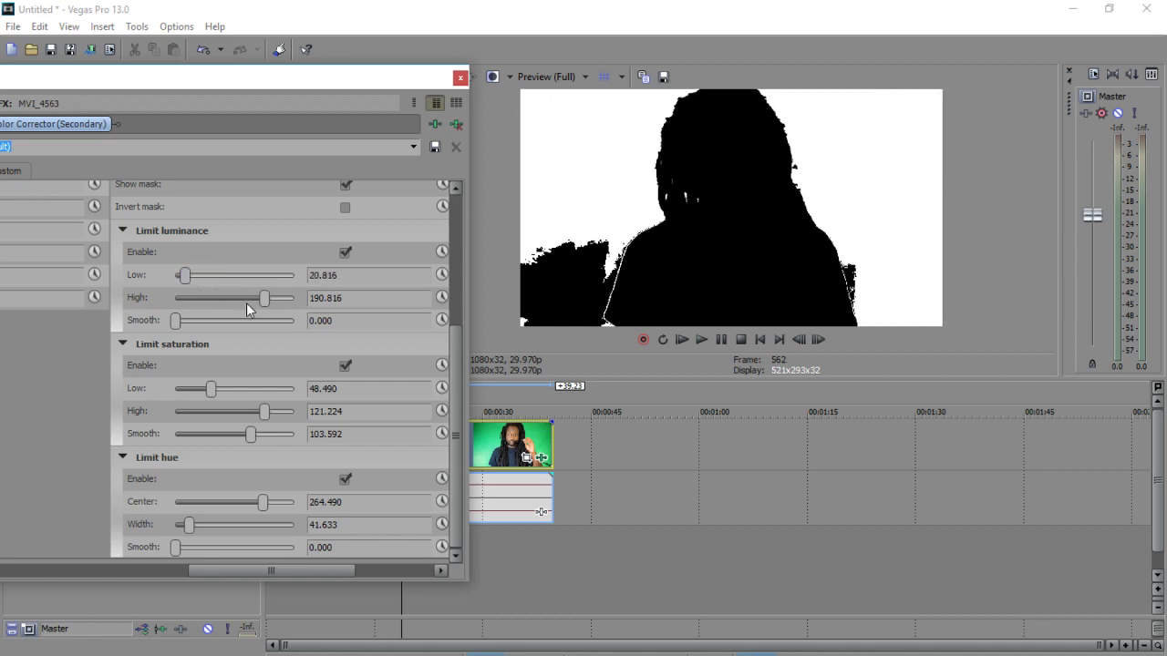
pyautogui.moveTo(264, 304); pyautogui.dragTo(279, 309)
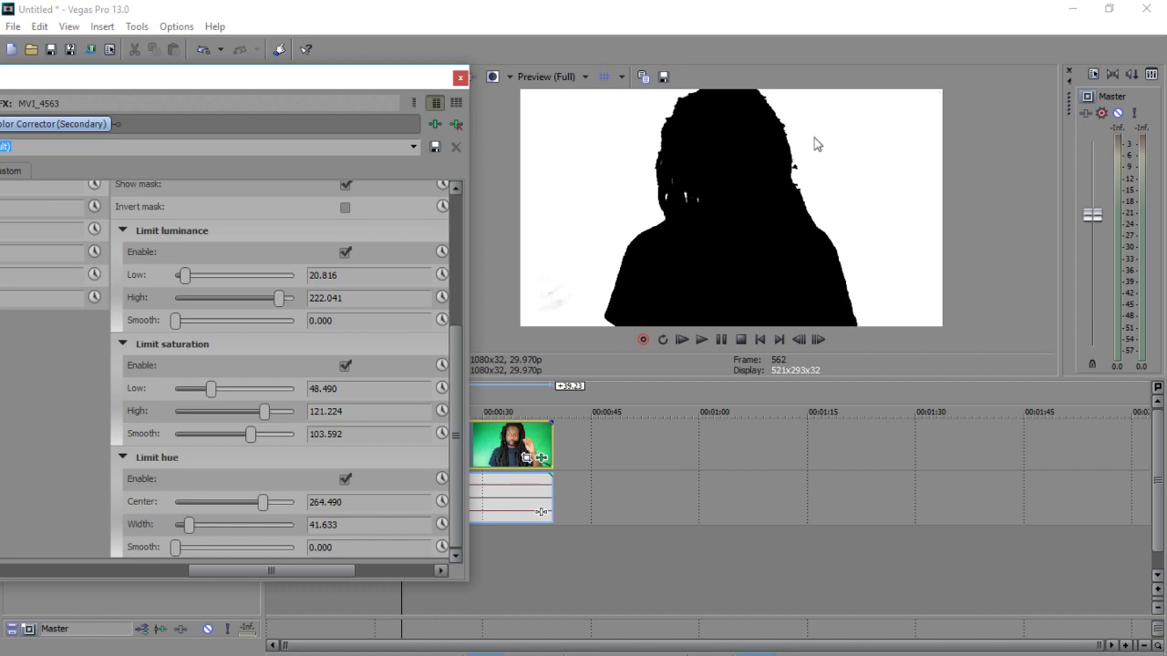
pyautogui.moveTo(280, 79); pyautogui.dragTo(378, 132)
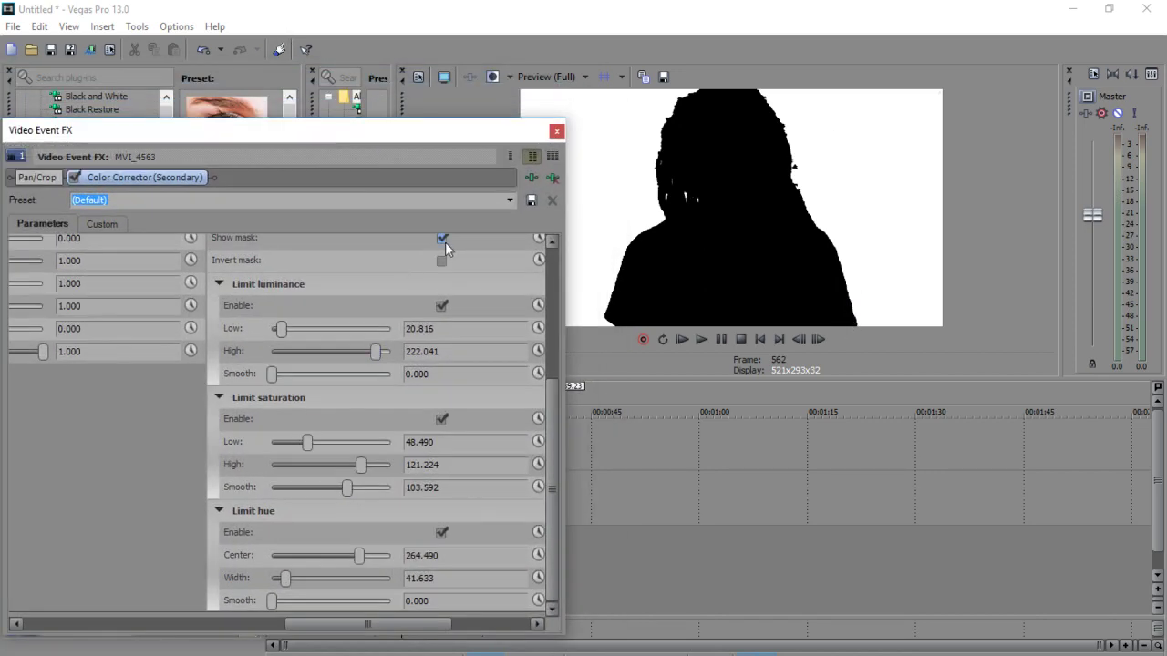
# Step: Turn off the mask display and set the secondary color corrector's alpha to 0.000 to key out the green backdrop
pyautogui.click(443, 239)
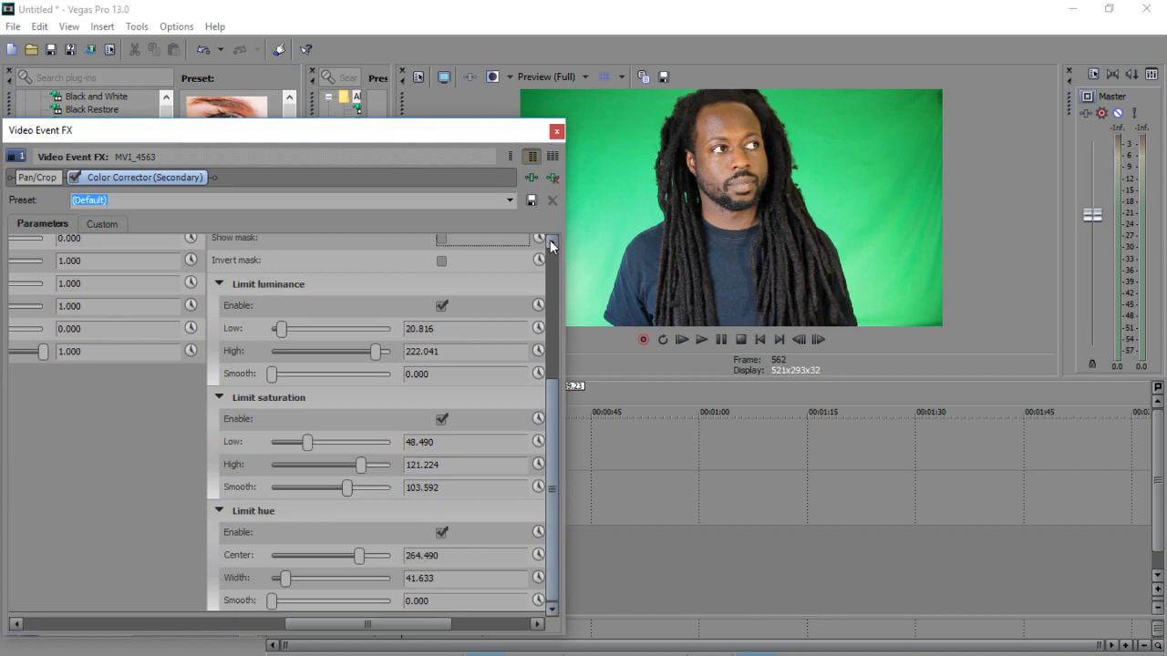
pyautogui.moveTo(425, 137); pyautogui.dragTo(531, 135)
pyautogui.moveTo(529, 624); pyautogui.dragTo(200, 461)
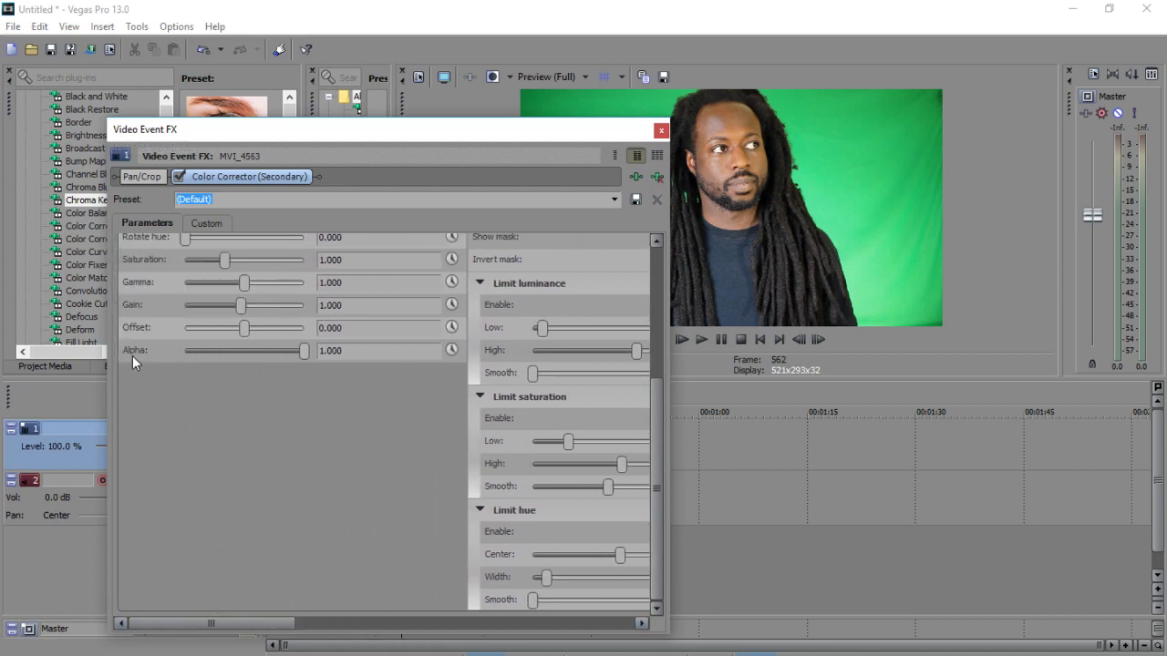
pyautogui.moveTo(654, 412); pyautogui.dragTo(656, 441)
pyautogui.moveTo(304, 350); pyautogui.dragTo(118, 363)
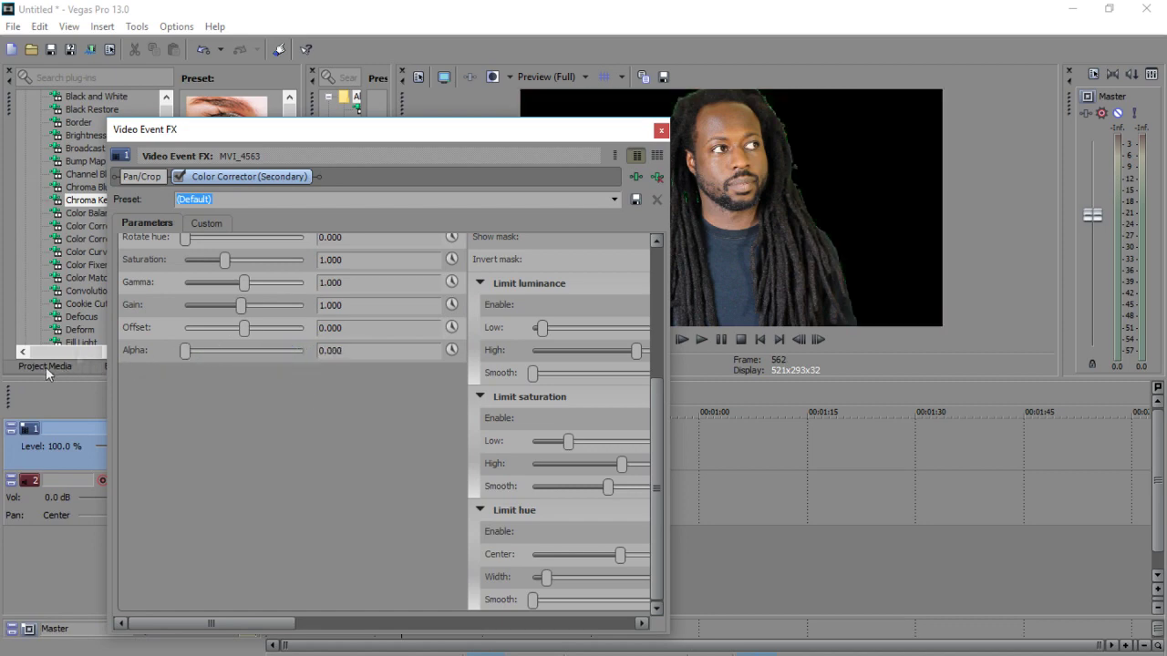
pyautogui.moveTo(416, 136); pyautogui.dragTo(341, 161)
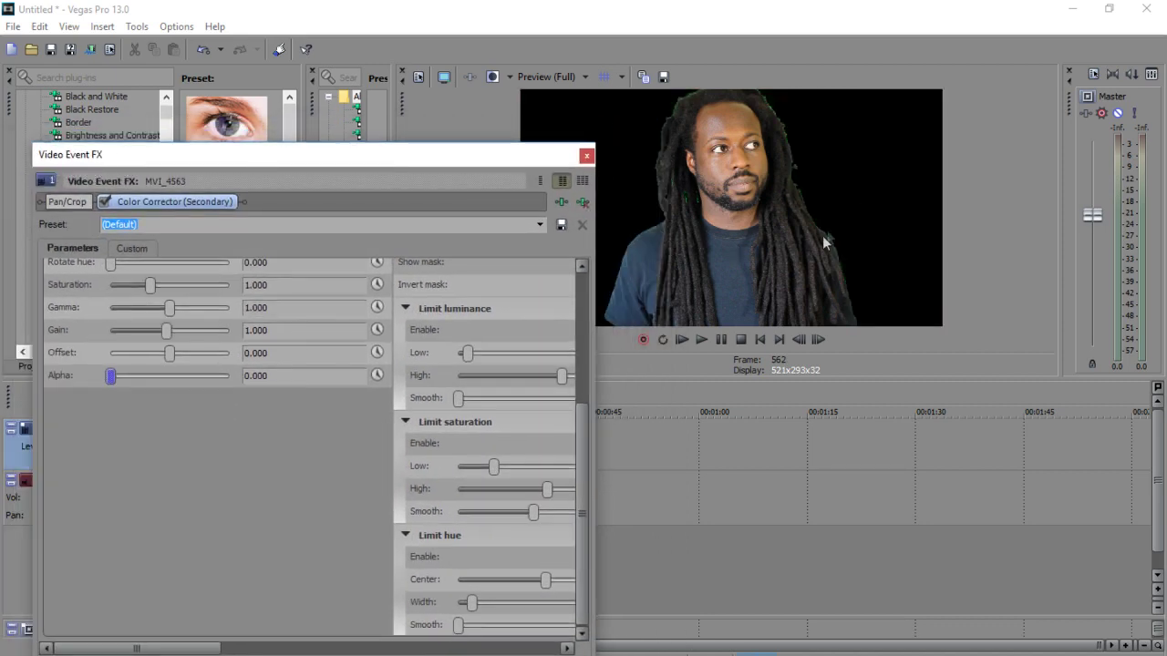
pyautogui.moveTo(467, 154)
pyautogui.mouseDown()
pyautogui.moveTo(433, 148)
pyautogui.moveTo(458, 164)
pyautogui.mouseUp()
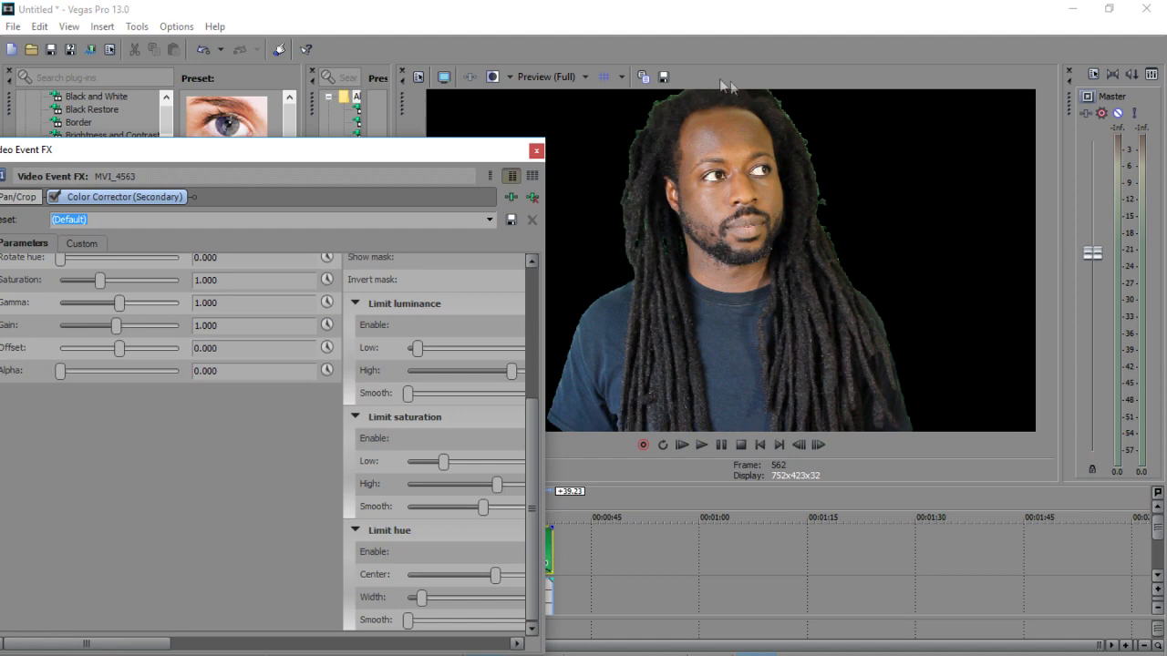
# Step: Refine the key by setting the luminance limit to low 26.020 and high 255.000
pyautogui.moveTo(128, 644); pyautogui.dragTo(406, 649)
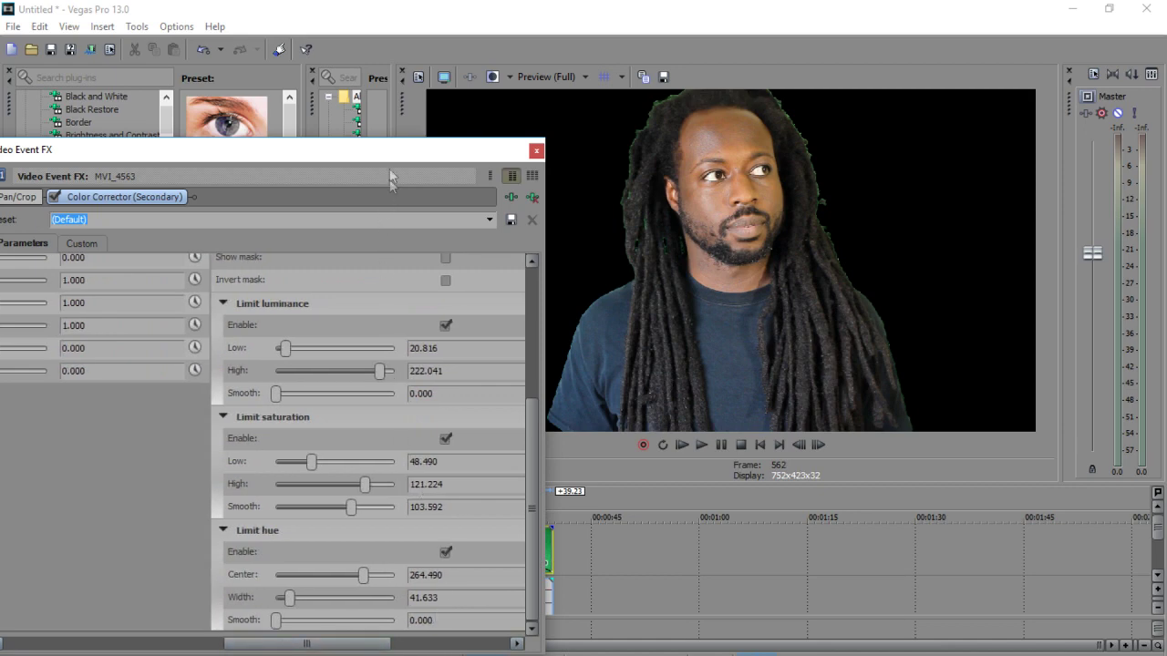
pyautogui.moveTo(393, 153); pyautogui.dragTo(397, 103)
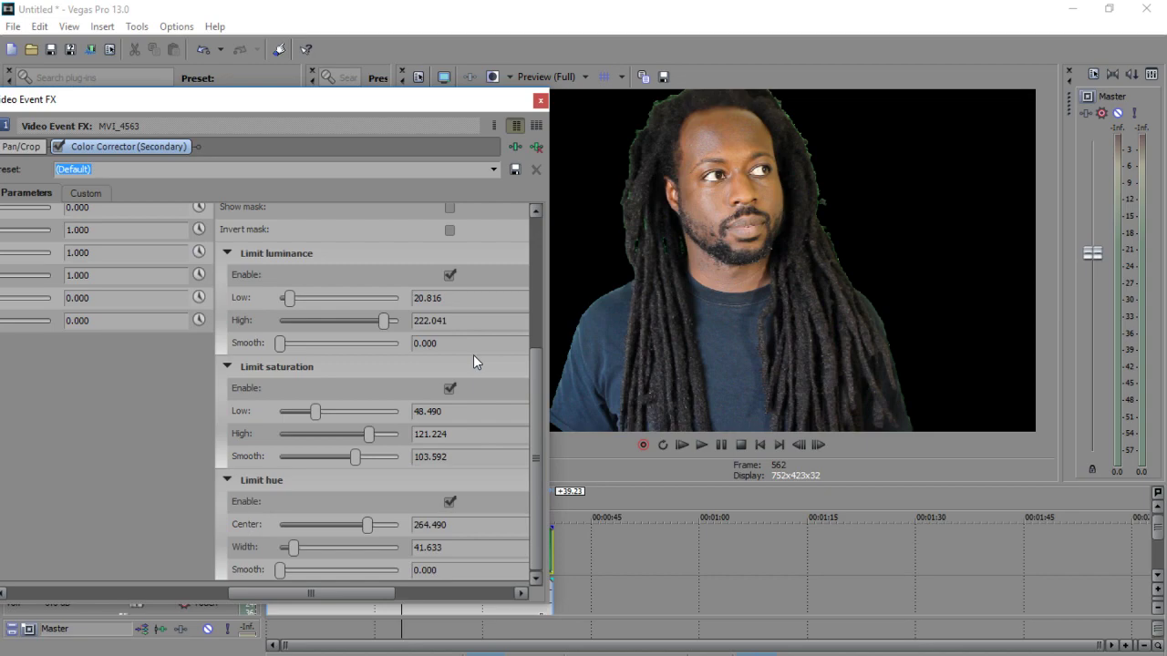
pyautogui.moveTo(289, 298); pyautogui.dragTo(301, 298)
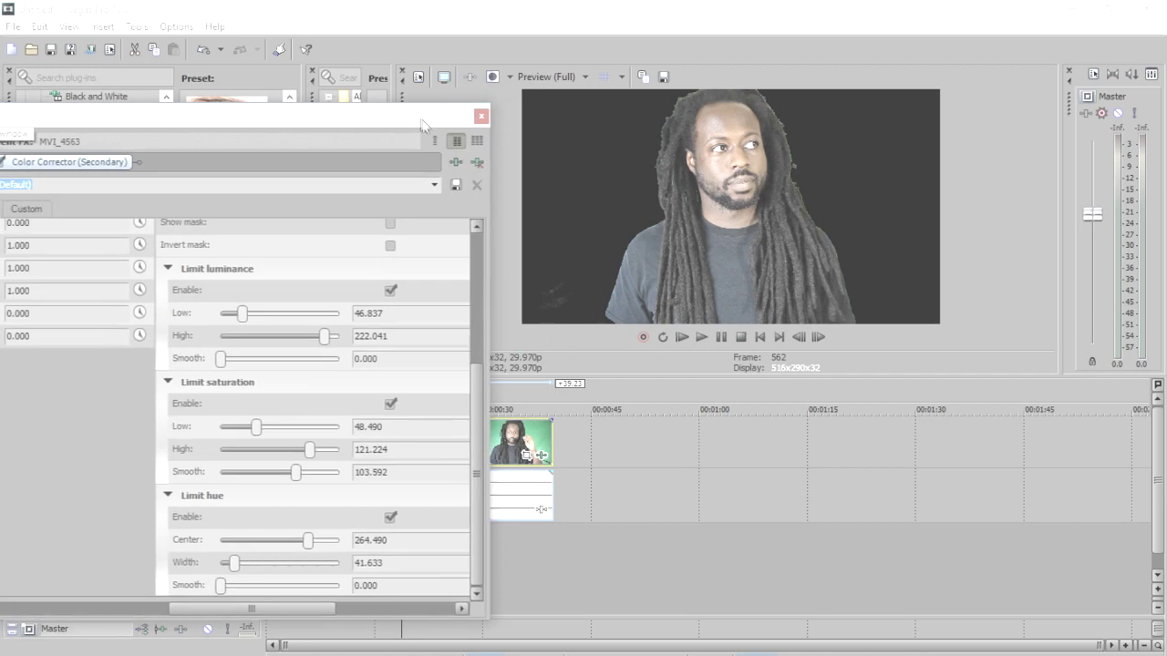
pyautogui.moveTo(324, 339); pyautogui.dragTo(339, 341)
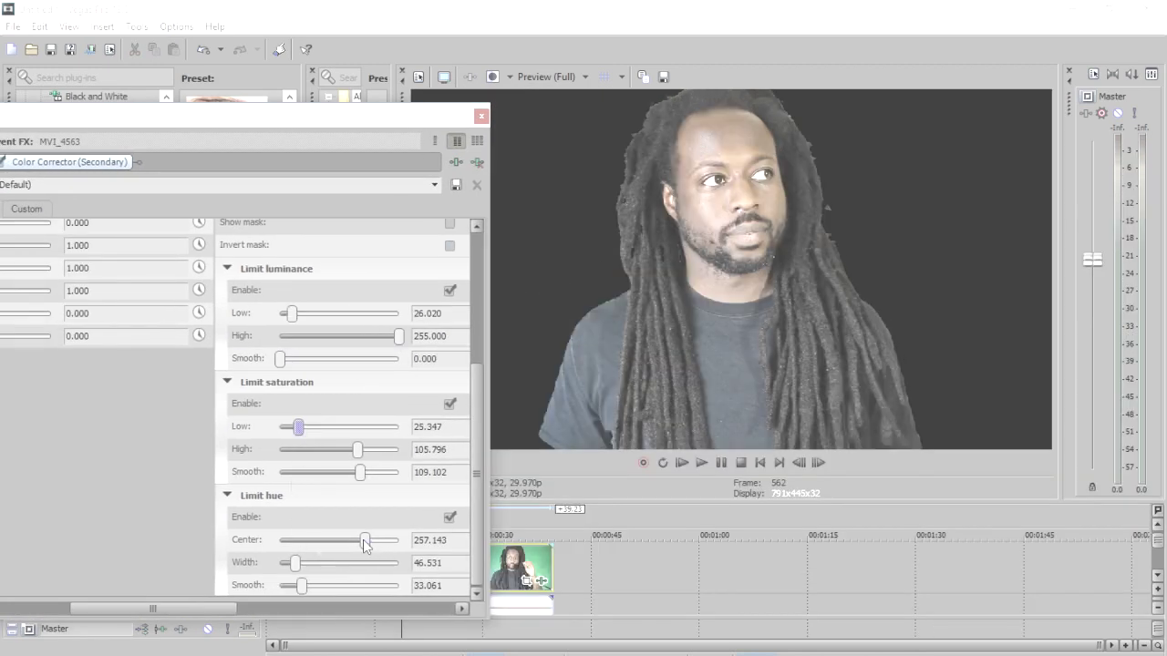
# Step: Set the hue limit to center 254.694 and width 29.388, and the saturation limit's low value to 15.429
pyautogui.moveTo(366, 540); pyautogui.dragTo(363, 542)
pyautogui.moveTo(295, 562); pyautogui.dragTo(290, 563)
pyautogui.moveTo(298, 426); pyautogui.dragTo(292, 428)
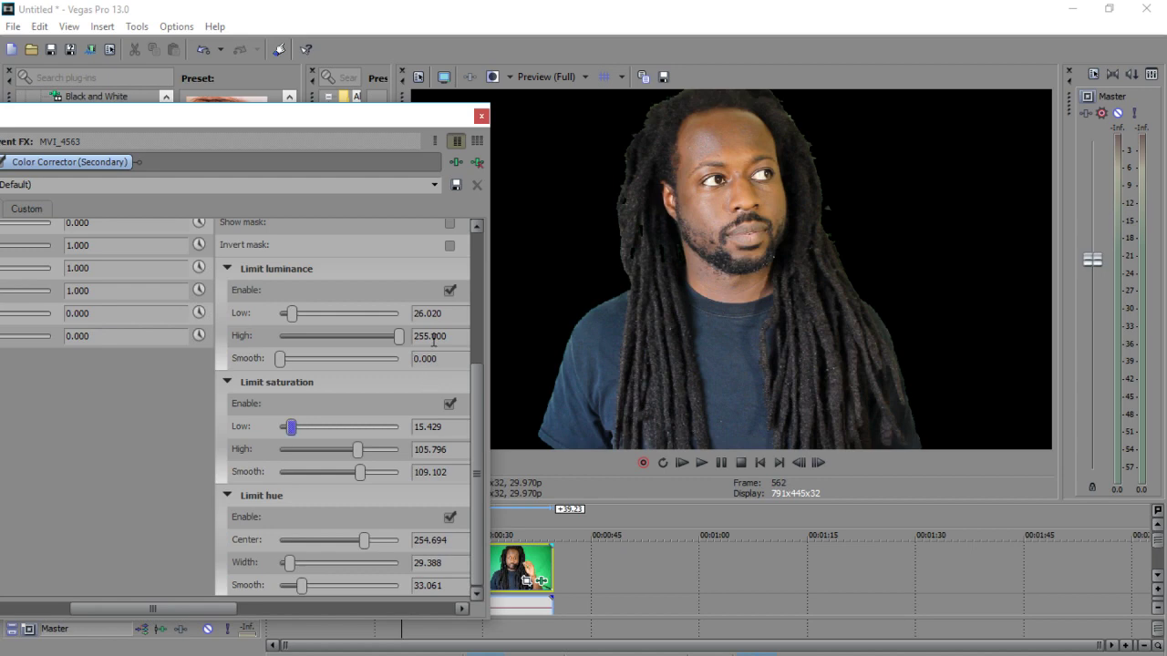
# Step: Add the Sony Chroma Blur effect to the clip and place it before the Color Corrector (Secondary) in the effect chain
pyautogui.moveTo(382, 127); pyautogui.dragTo(414, 159)
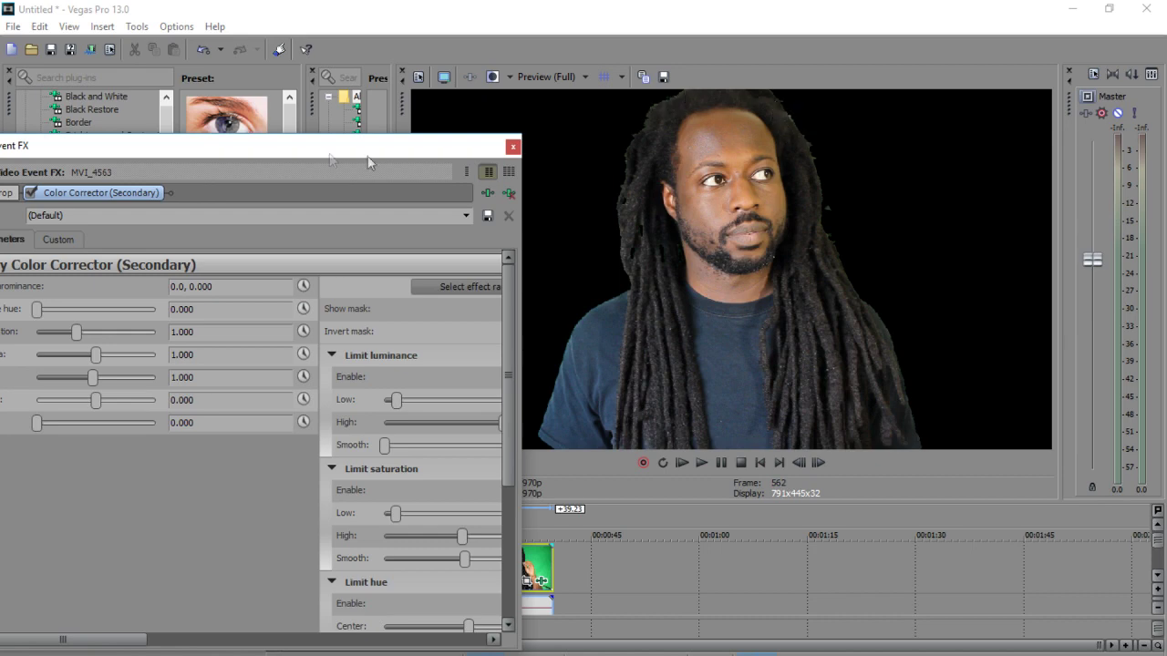
pyautogui.moveTo(330, 153); pyautogui.dragTo(418, 144)
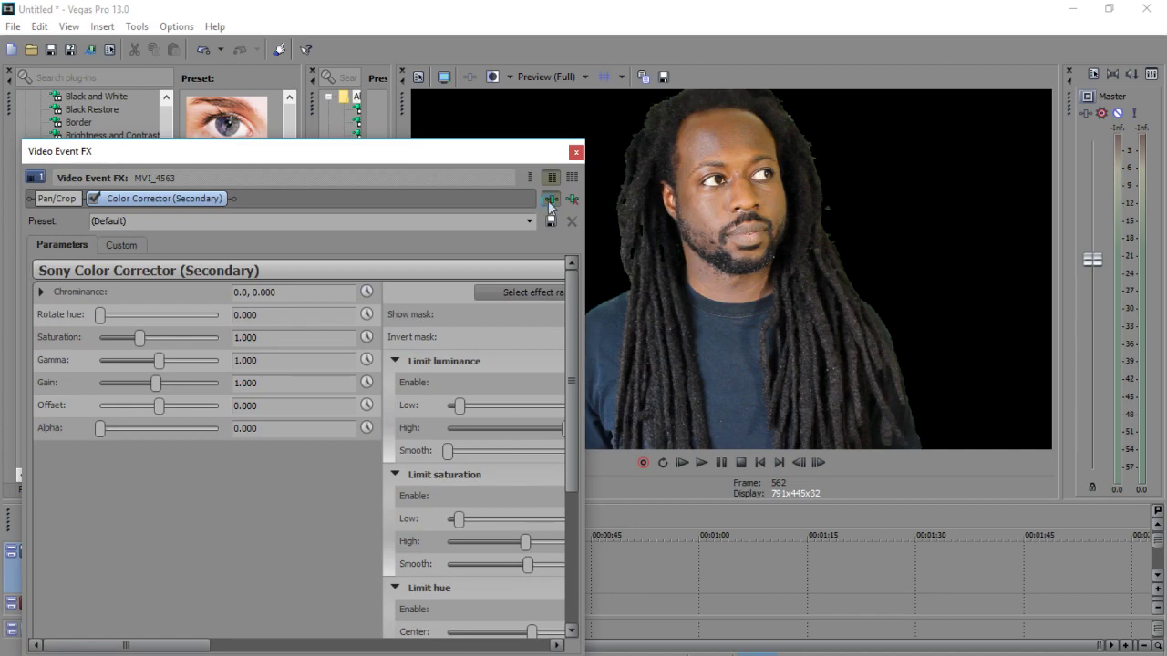
pyautogui.click(551, 199)
pyautogui.doubleClick(258, 363)
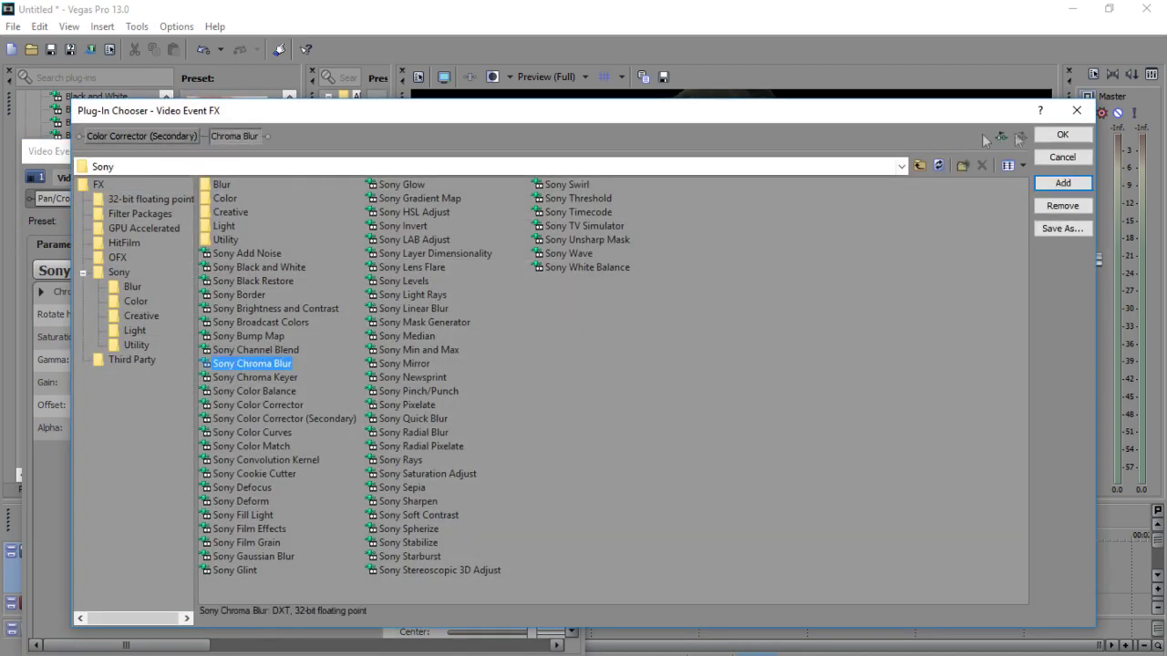
pyautogui.click(1062, 134)
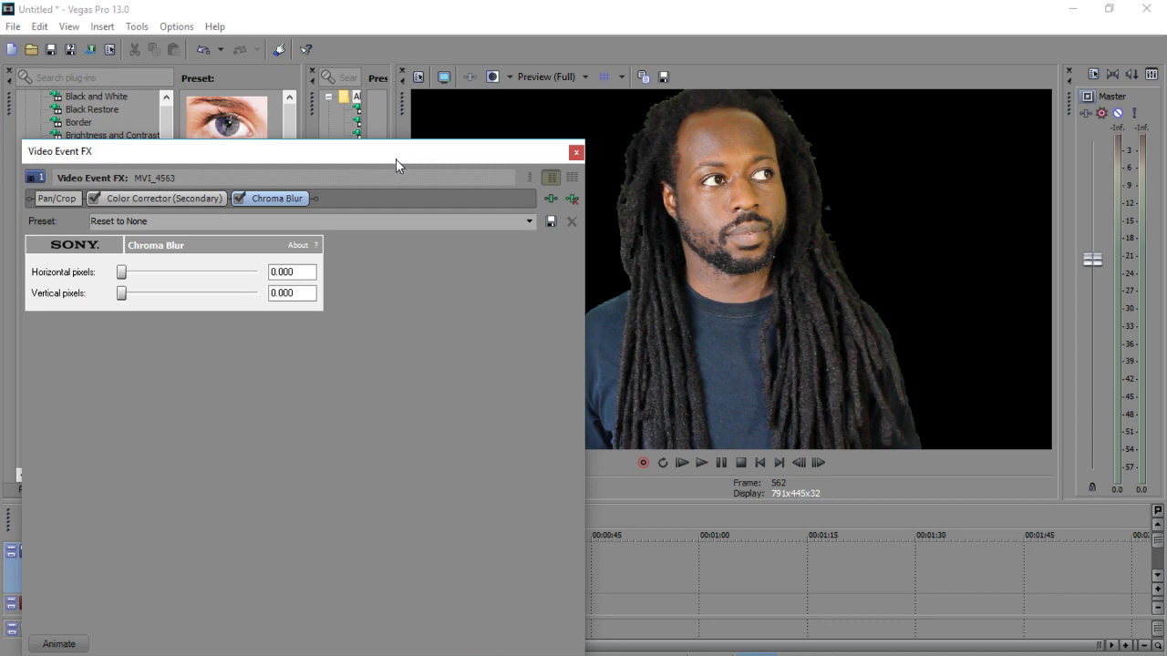
pyautogui.moveTo(396, 159); pyautogui.dragTo(397, 142)
pyautogui.moveTo(292, 185); pyautogui.dragTo(82, 186)
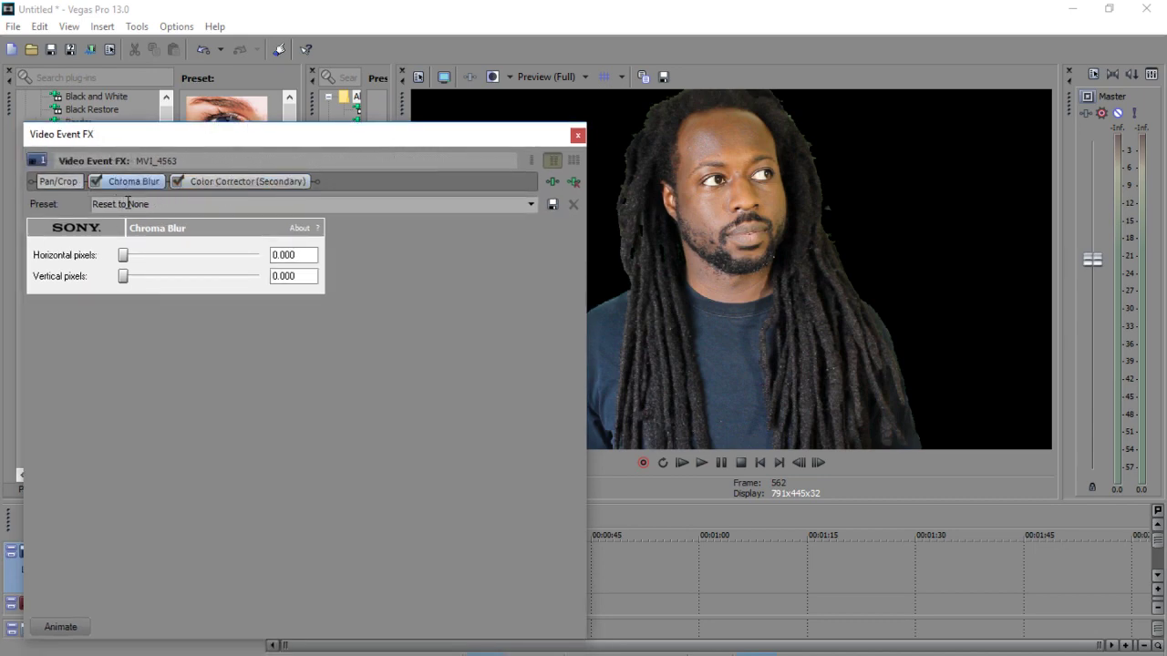
# Step: Set the Chroma Blur's horizontal and vertical pixels to 4.000 and close the clip's effects window
pyautogui.moveTo(124, 258); pyautogui.dragTo(263, 253)
pyautogui.moveTo(124, 278); pyautogui.dragTo(329, 269)
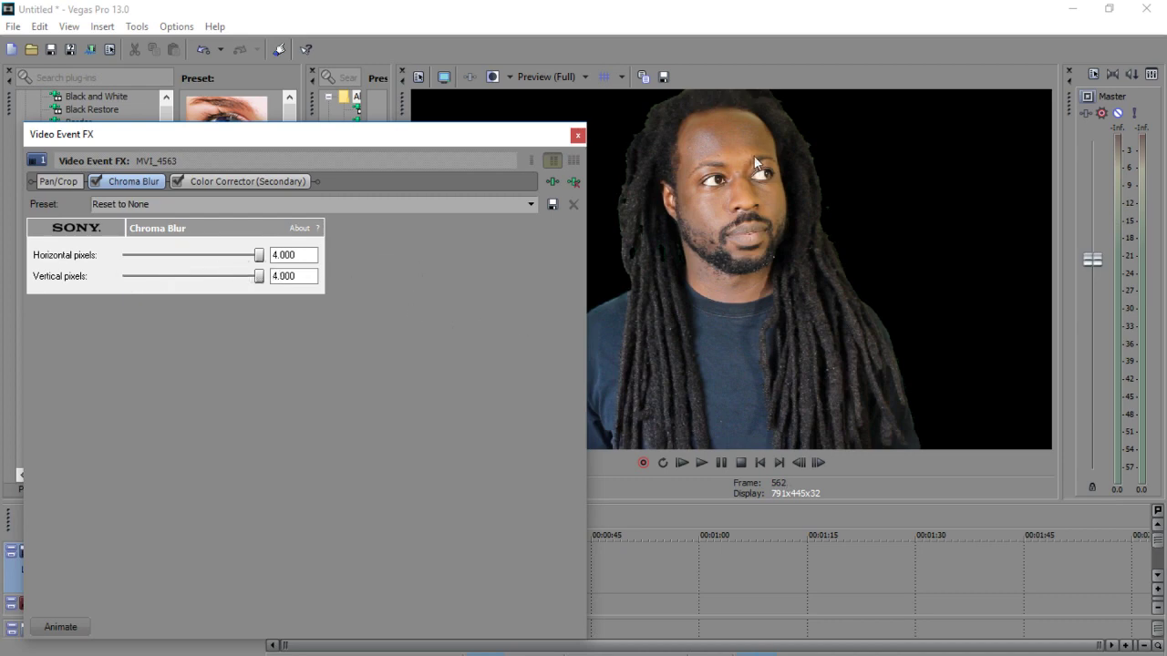
pyautogui.moveTo(450, 140); pyautogui.dragTo(443, 205)
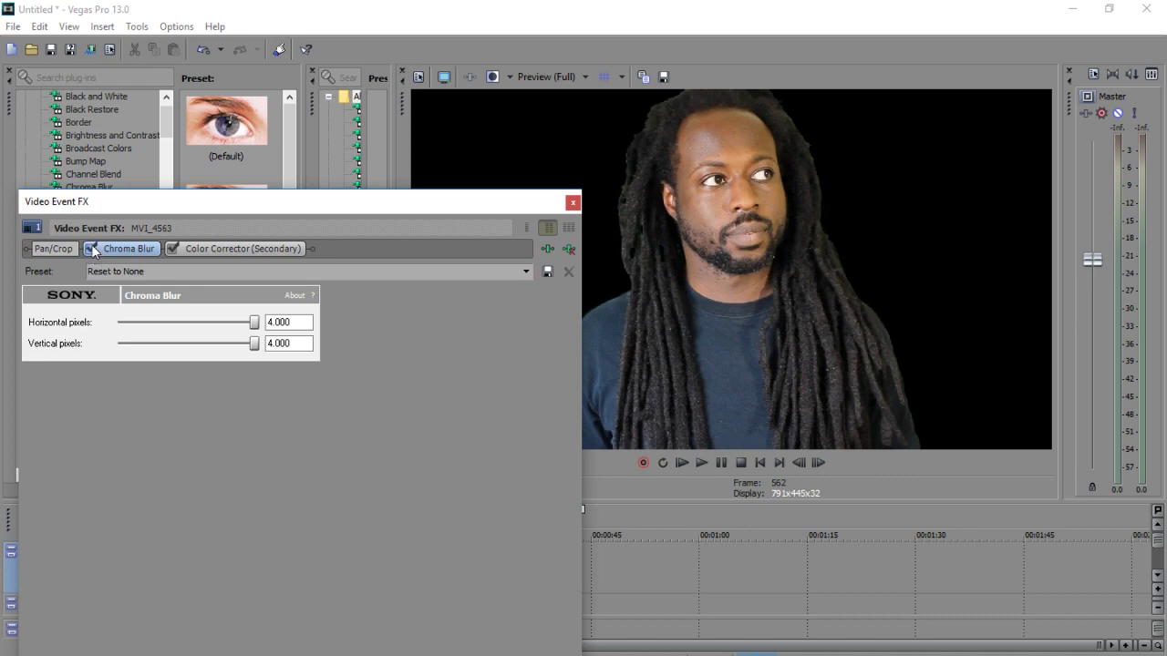
pyautogui.click(572, 200)
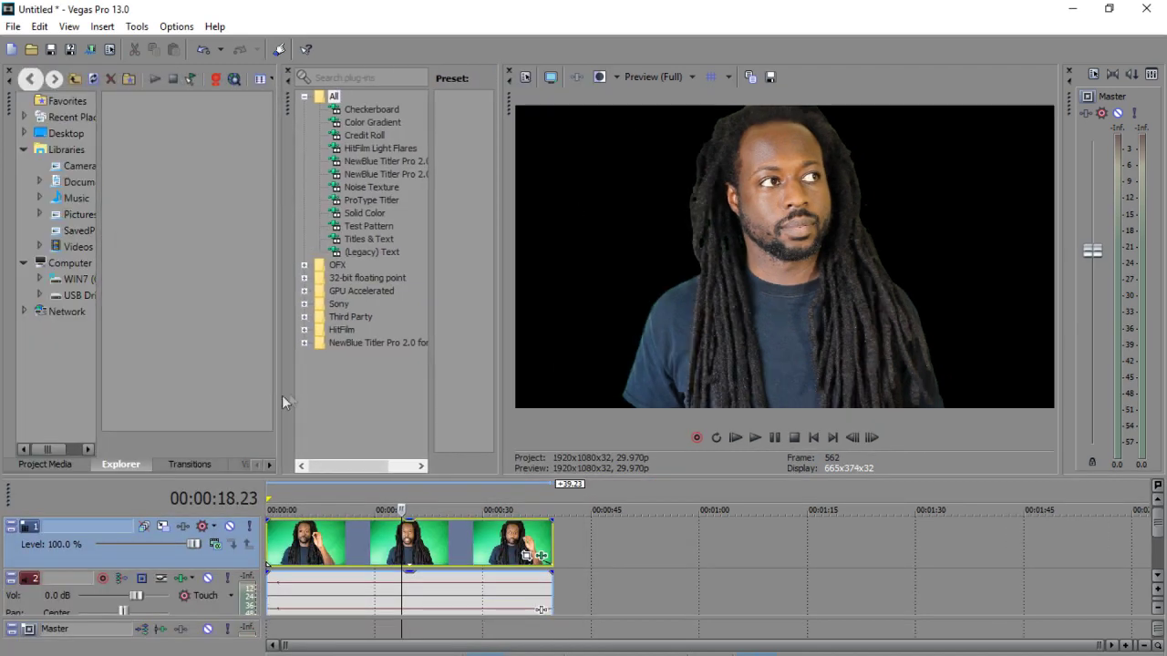
# Step: Add a red Solid Color event on a new track beneath the clip, starting at zero and extended to the clip's end
pyautogui.moveTo(647, 473); pyautogui.dragTo(646, 417)
pyautogui.click(365, 212)
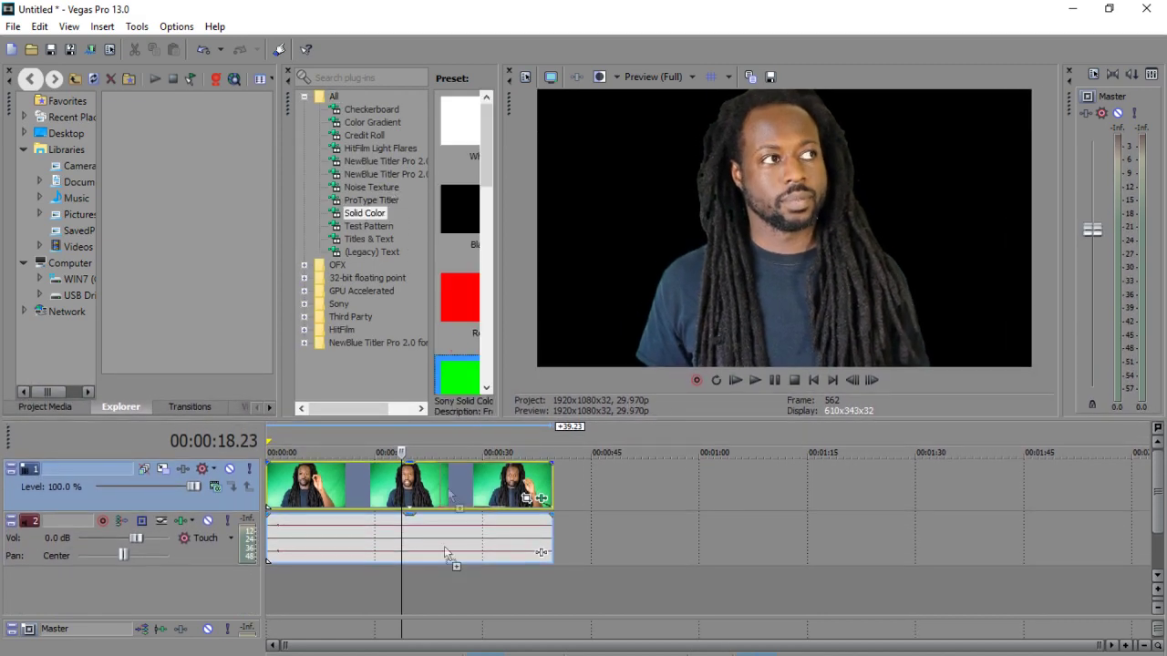
pyautogui.moveTo(460, 301); pyautogui.dragTo(271, 589)
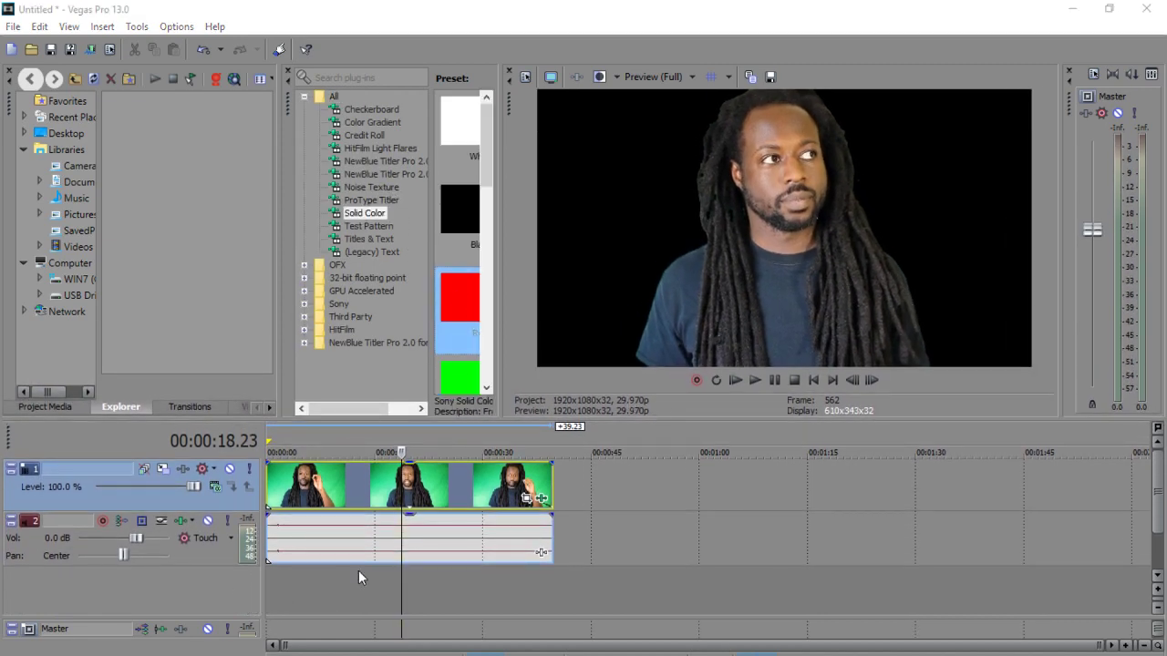
pyautogui.moveTo(338, 541); pyautogui.dragTo(552, 519)
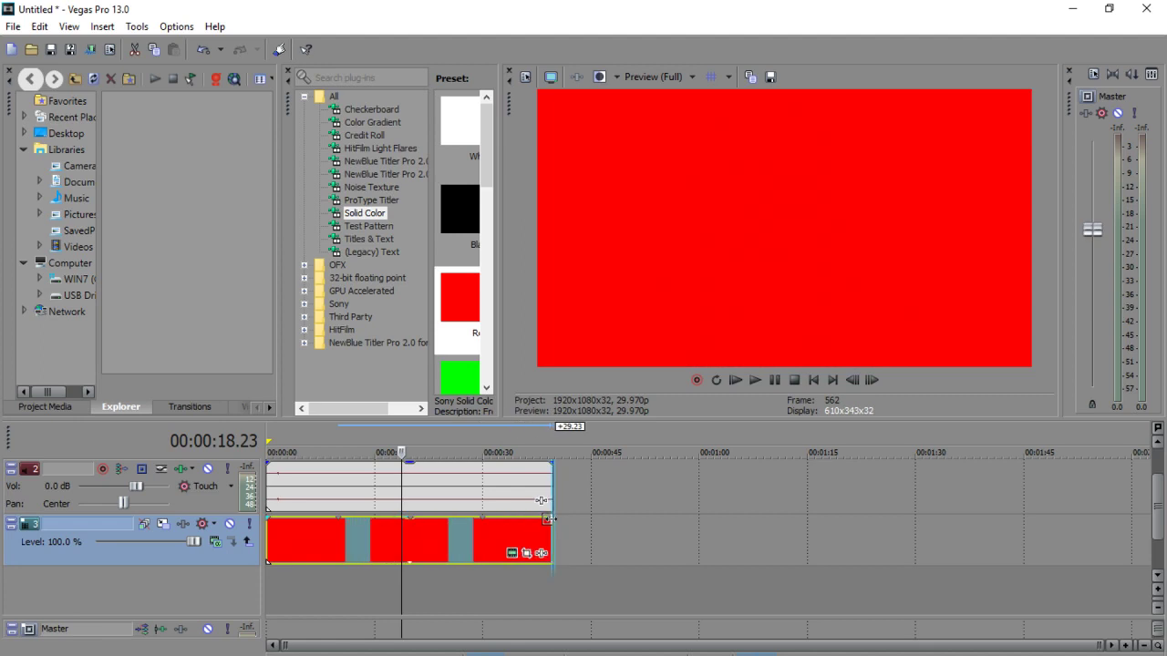
# Step: Check the keyed subject against the red background at several points along the timeline
pyautogui.click(453, 586)
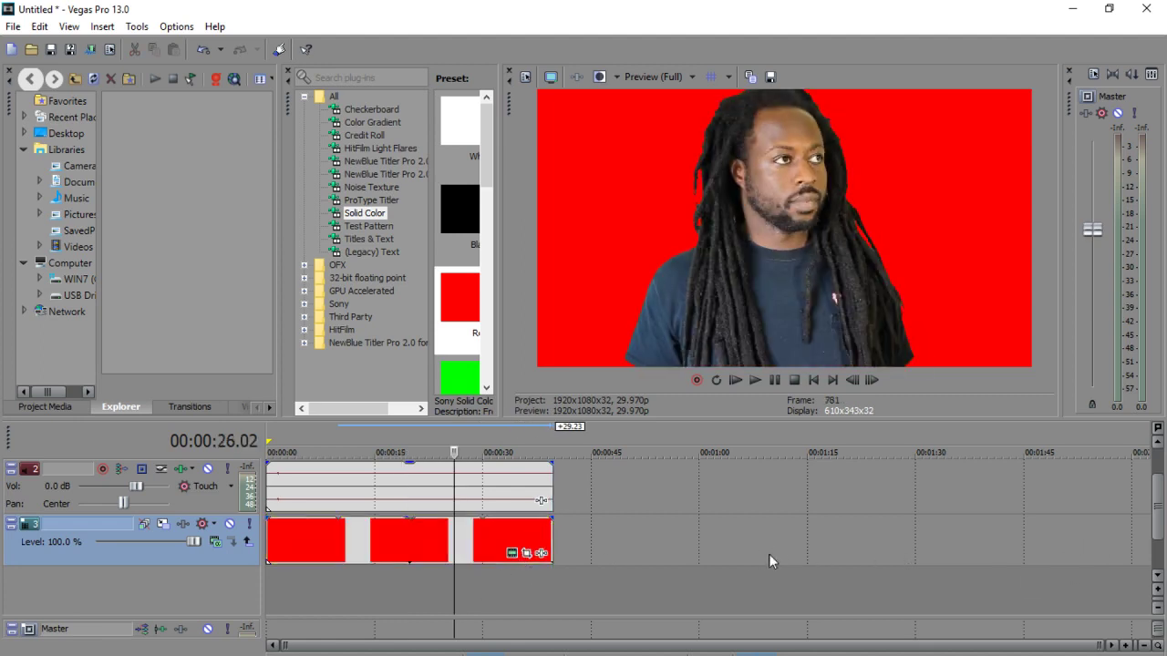
pyautogui.click(421, 600)
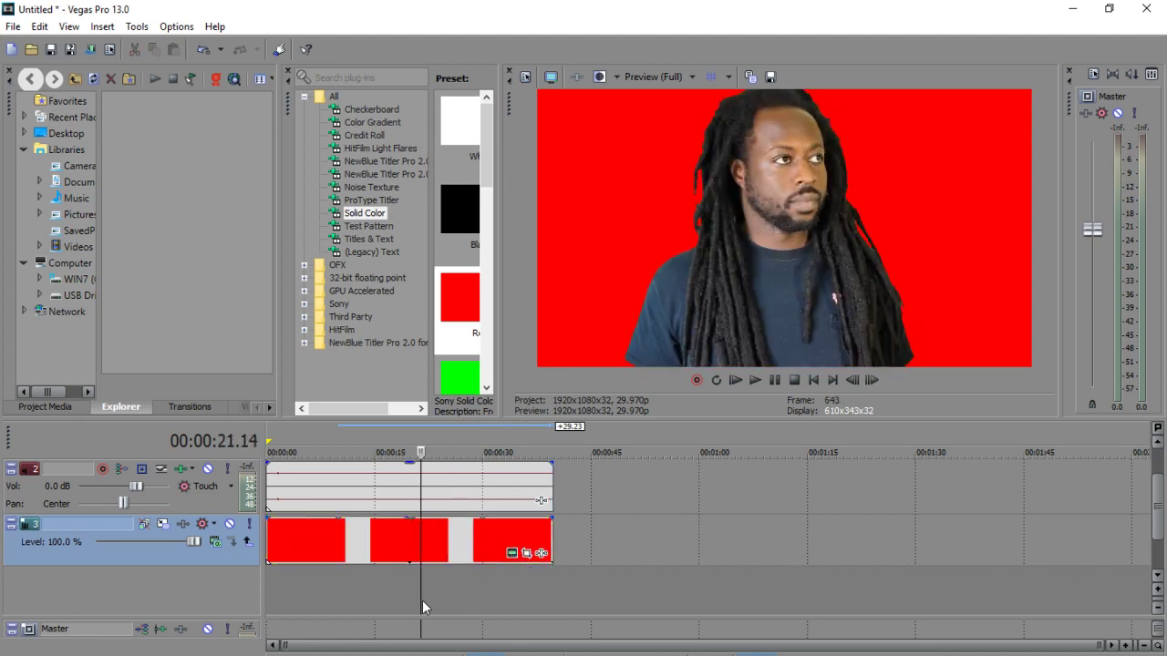
pyautogui.click(397, 608)
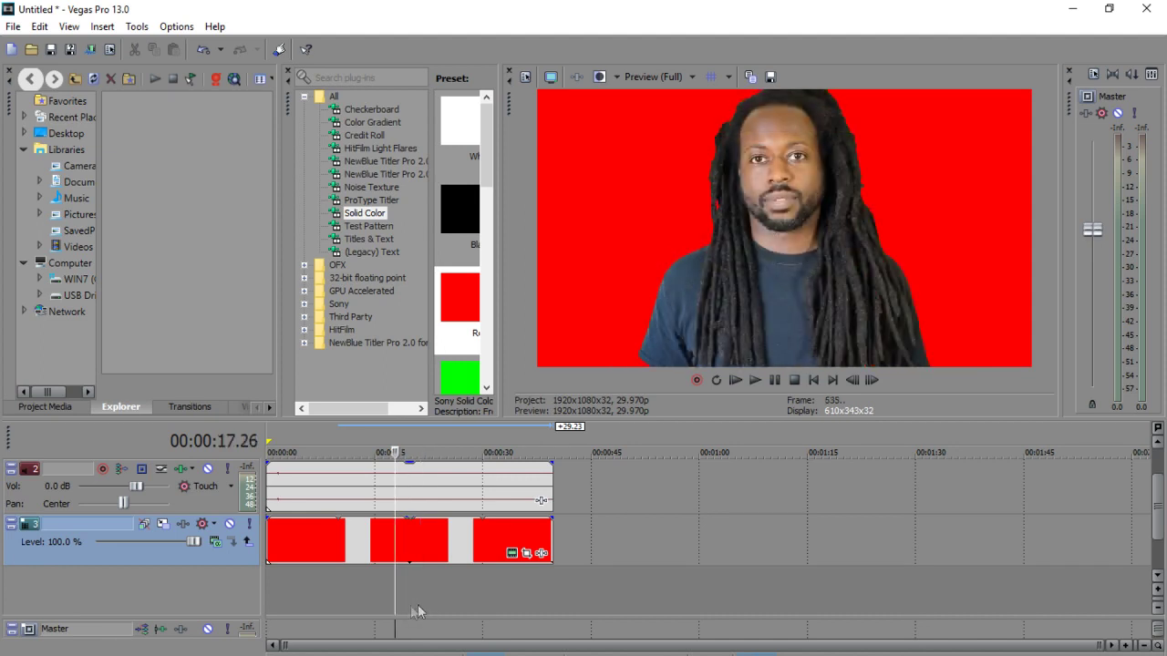